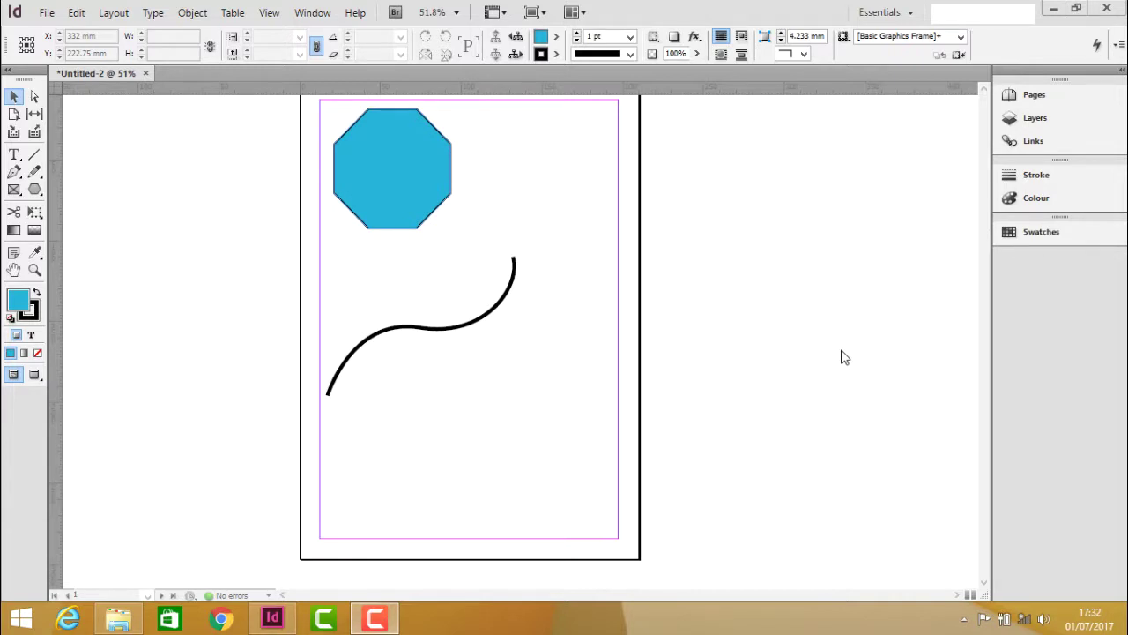
Select the blue octagon, toggle a quick drop shadow on and off, and open the fx effects list.
click(431, 195)
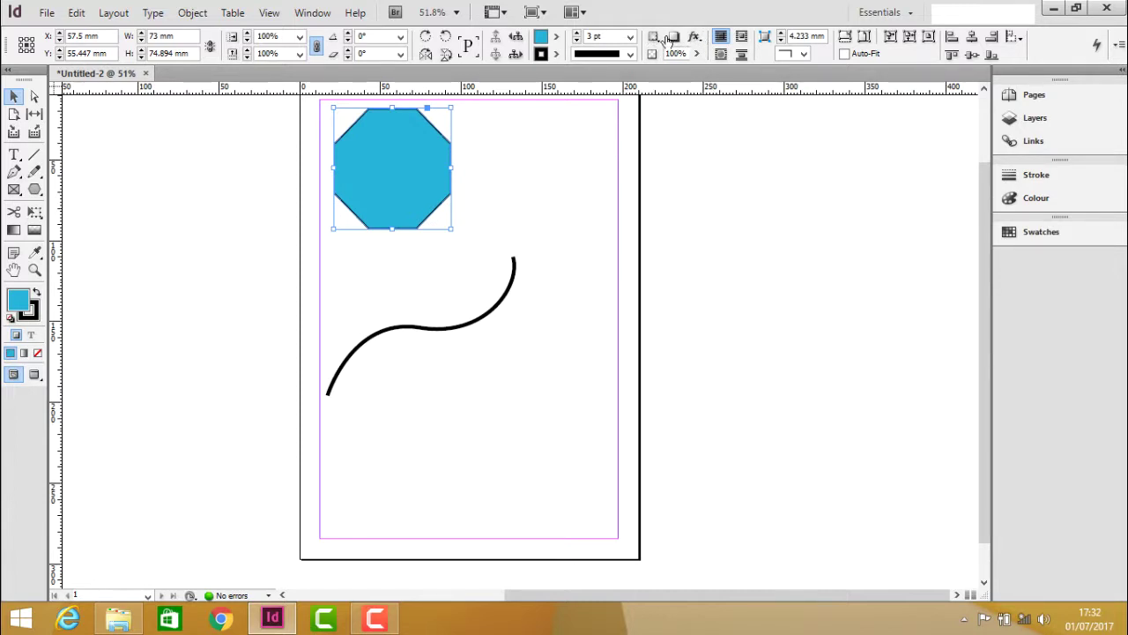
click(672, 37)
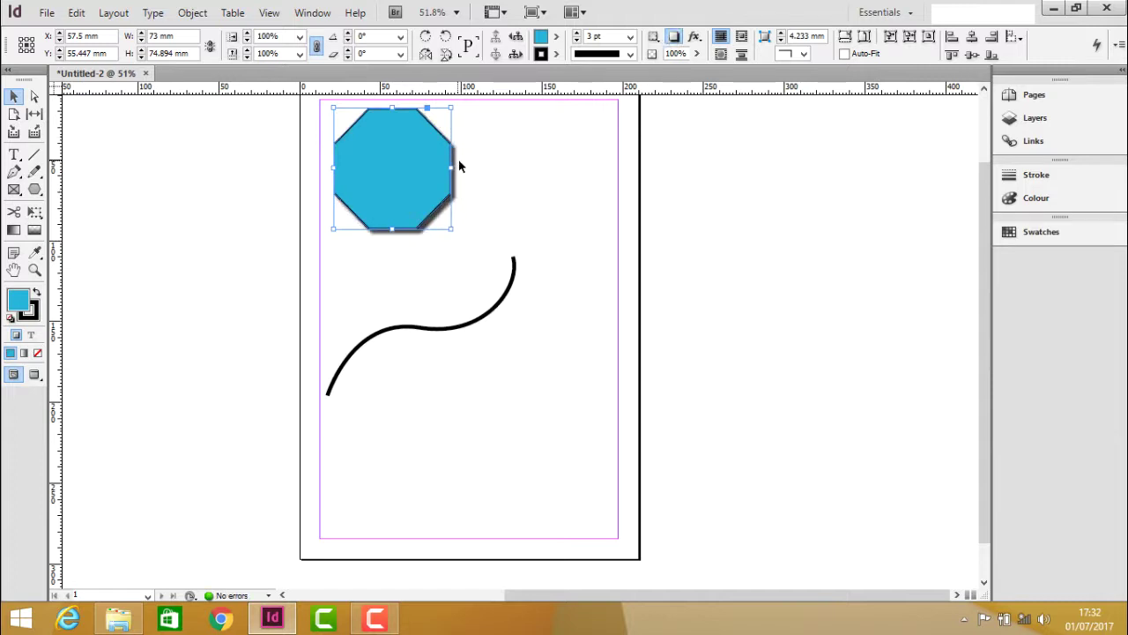
click(675, 37)
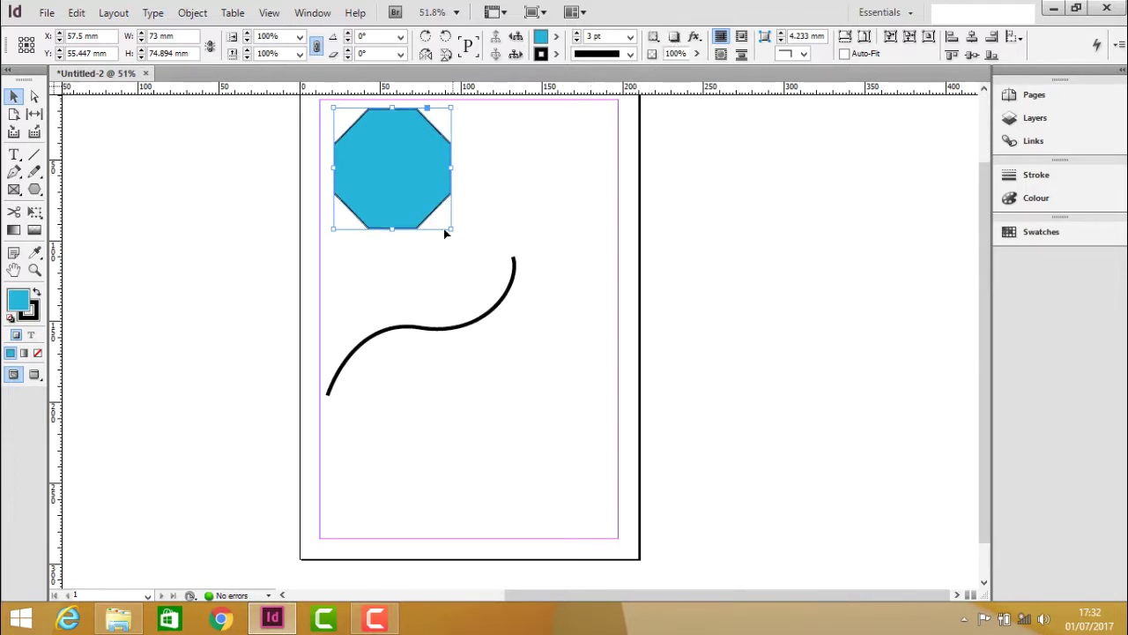
click(694, 38)
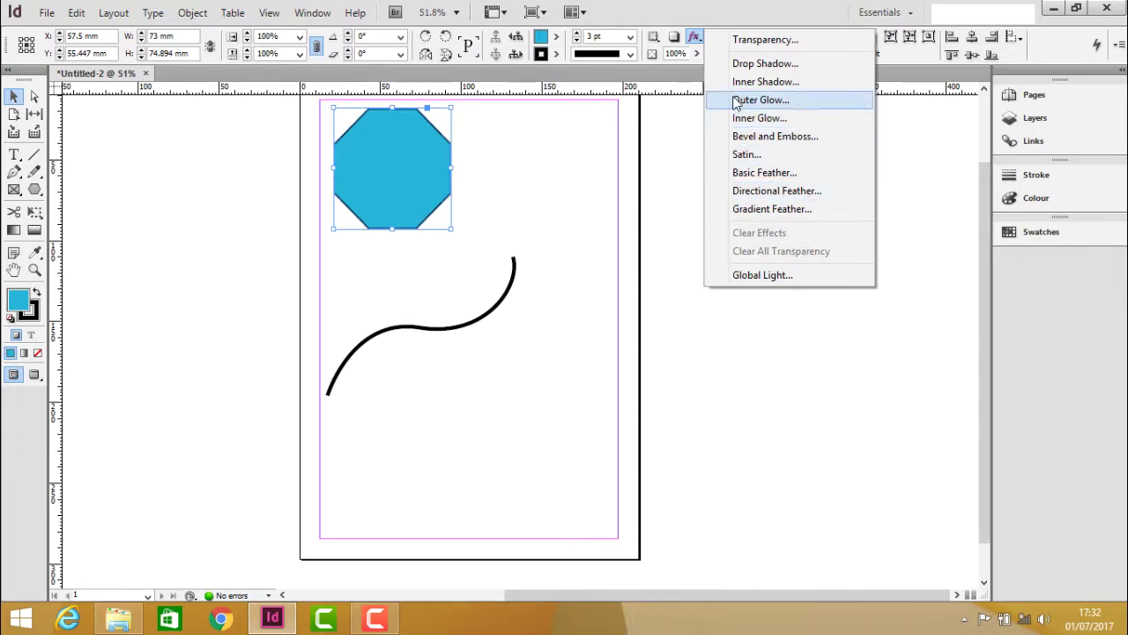
Open Drop Shadow settings with Preview on, then set the shadow angle and X/Y offsets to −9/−6 mm.
click(766, 63)
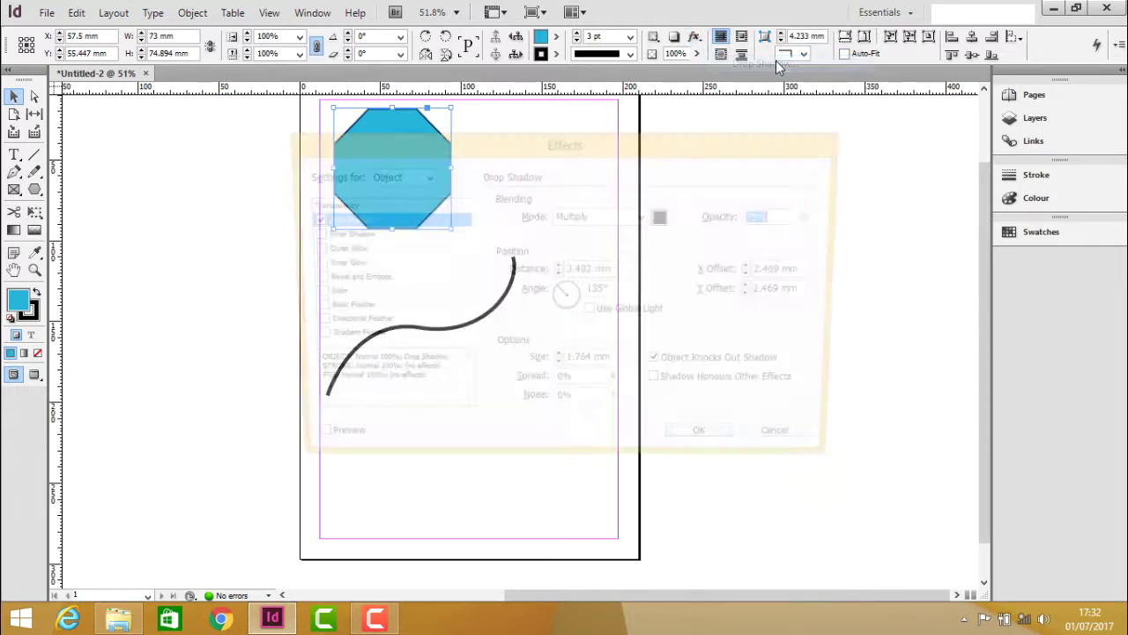
drag(599, 151, 862, 112)
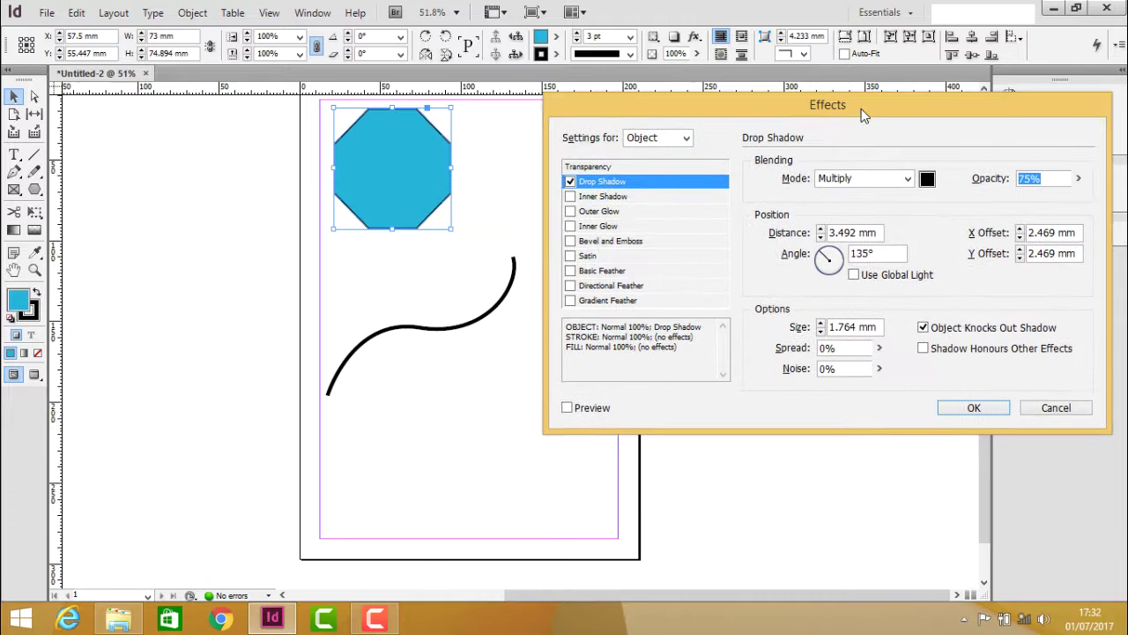
click(571, 407)
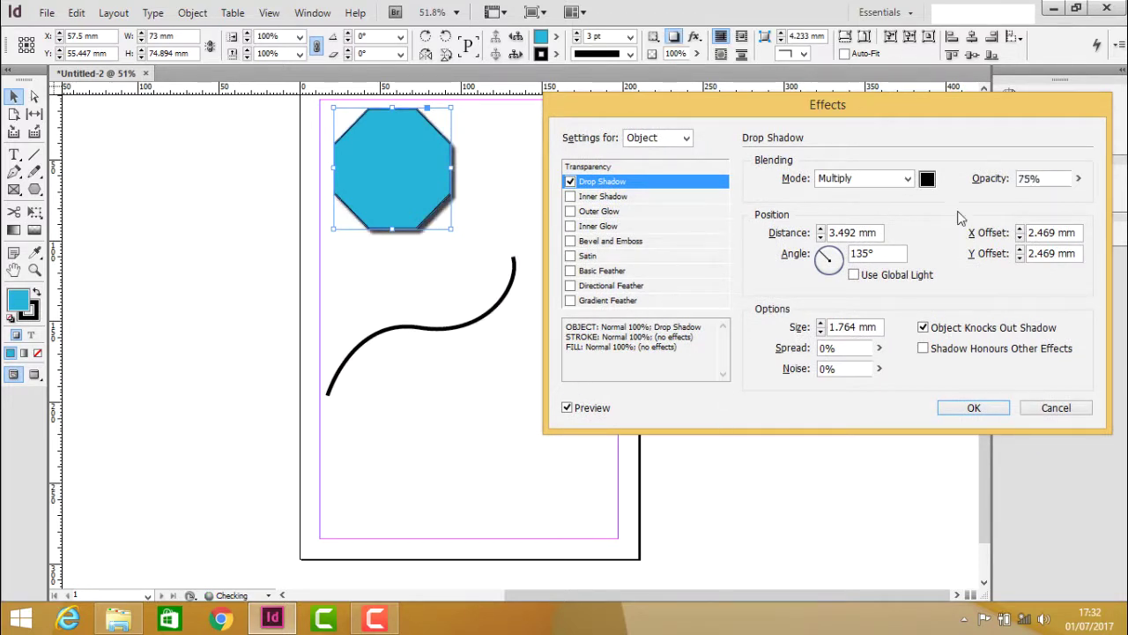
mouse_move(828, 261)
mouse_down()
mouse_move(828, 291)
mouse_move(841, 255)
mouse_up()
double_click(1022, 232)
text(0)
key(Tab)
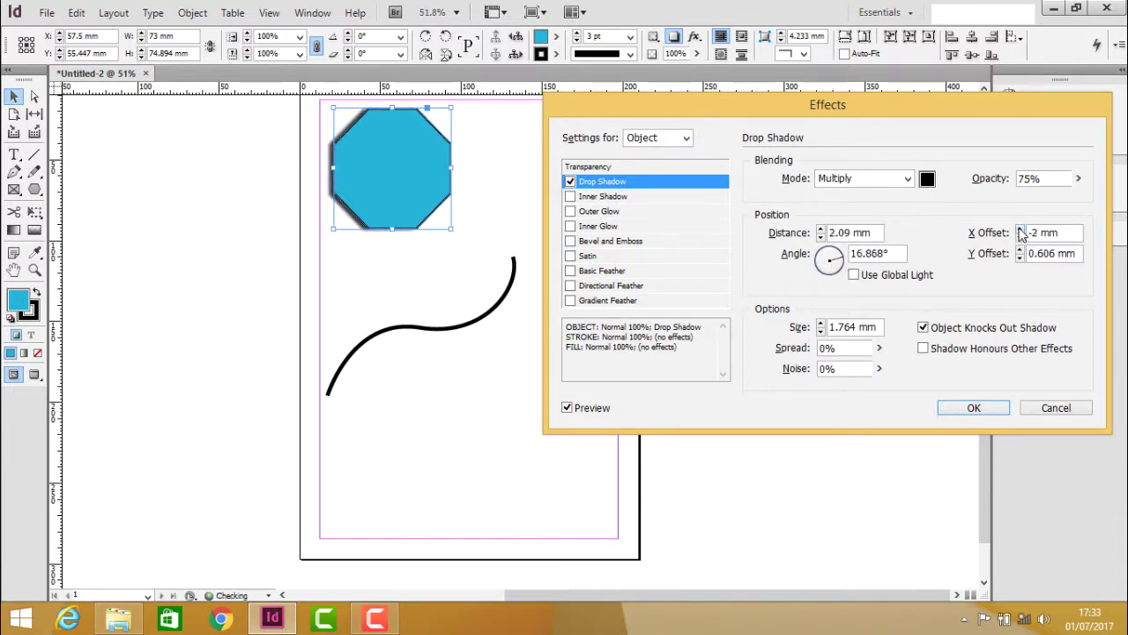
click(1020, 229)
drag(1020, 237, 1020, 258)
click(1020, 257)
Set the drop shadow colour to Black after briefly trying cyan.
click(927, 179)
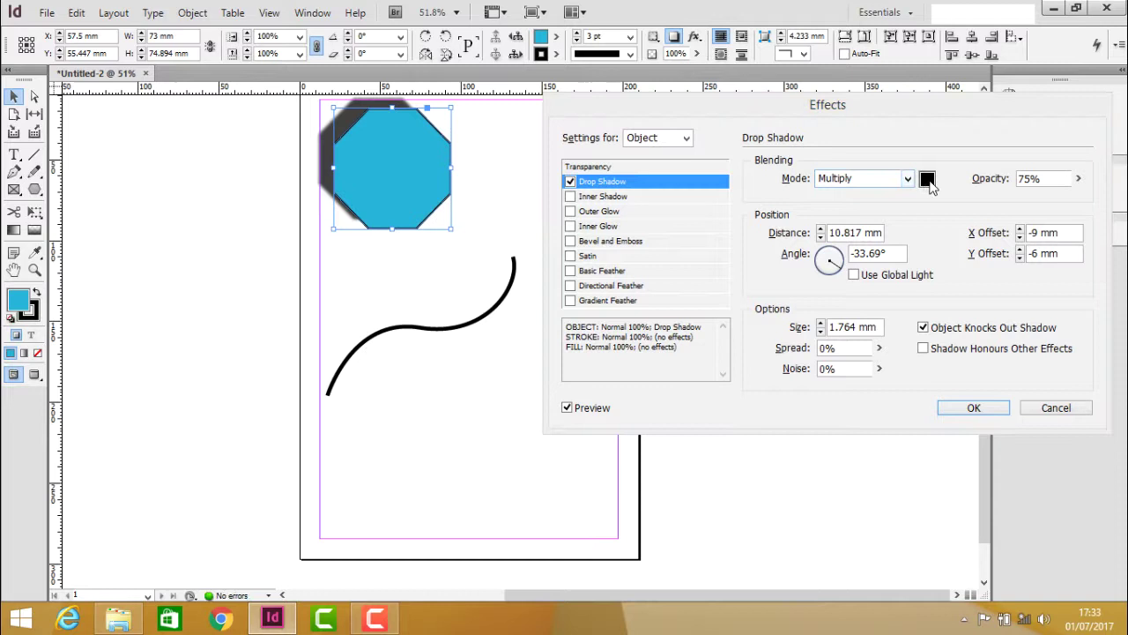
click(473, 314)
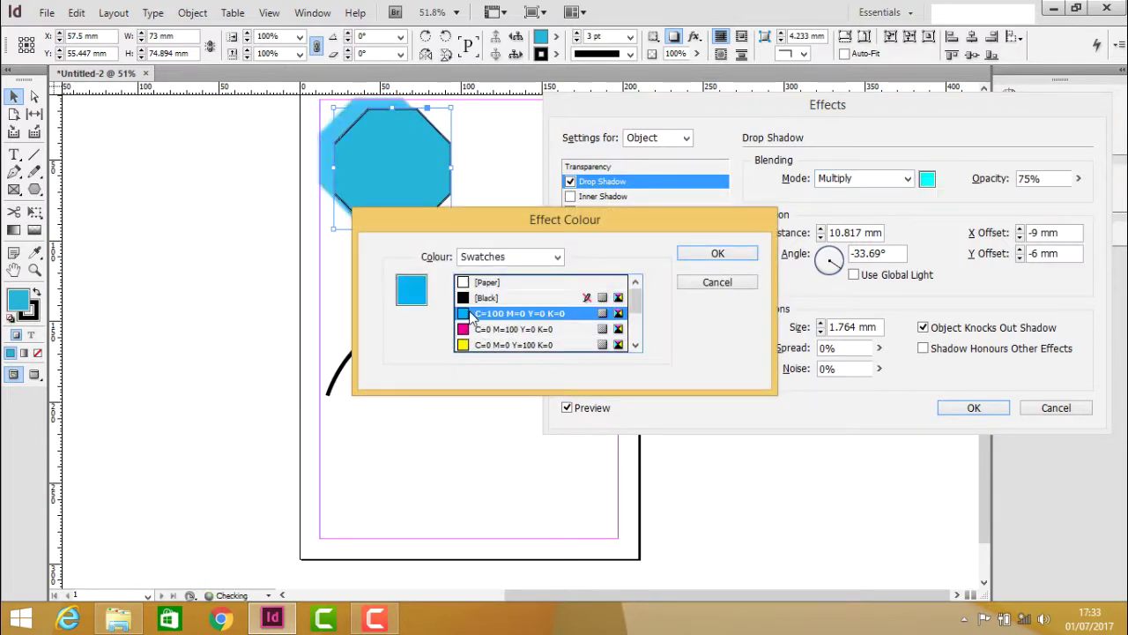
click(483, 299)
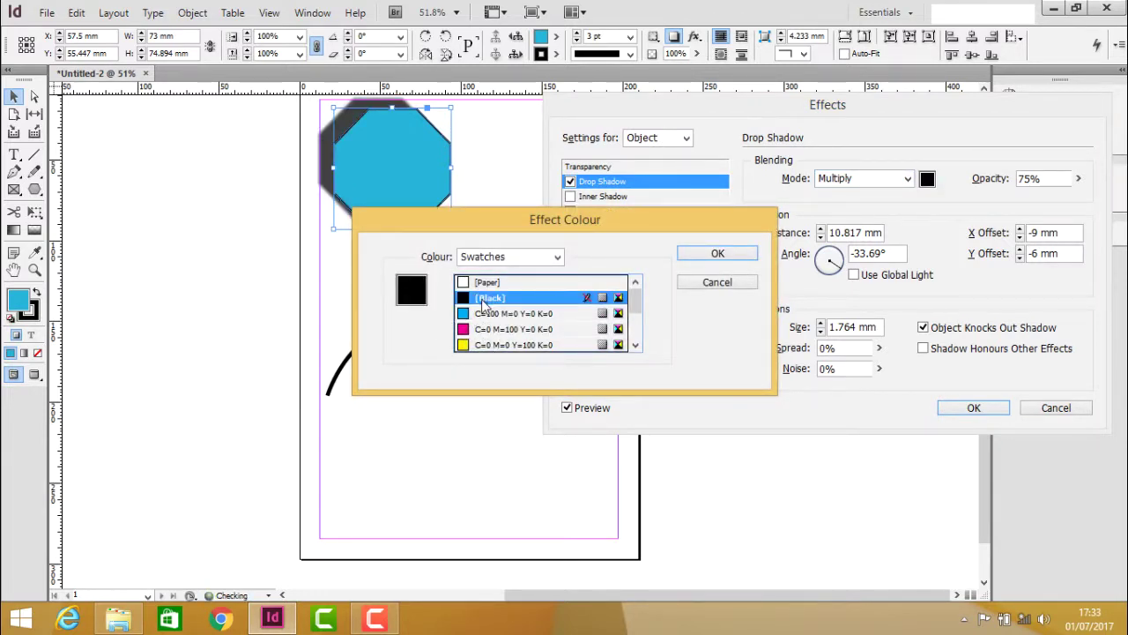
click(719, 253)
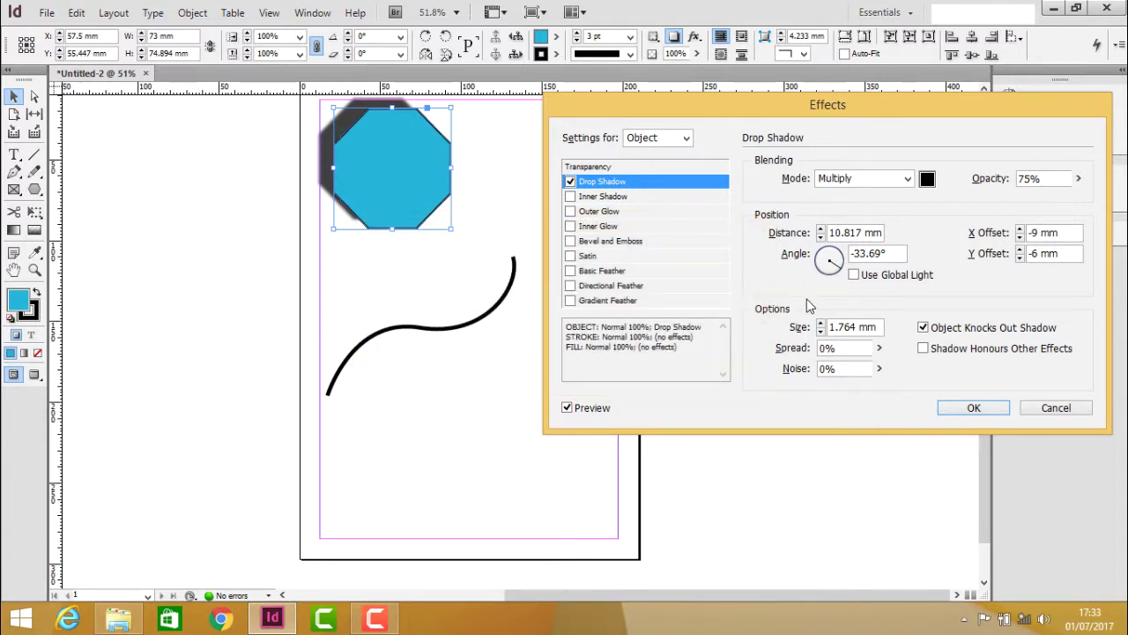
Set the drop shadow size to 4 mm, then switch Drop Shadow off.
click(820, 324)
click(820, 324)
click(821, 323)
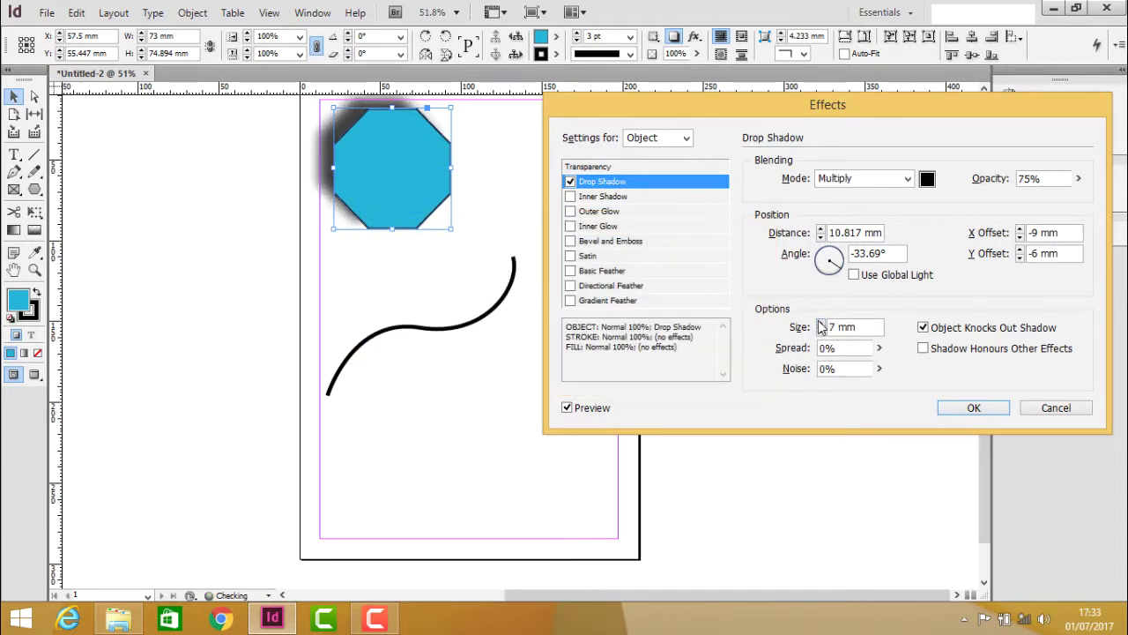
click(820, 332)
click(820, 332)
click(820, 331)
click(821, 331)
click(820, 332)
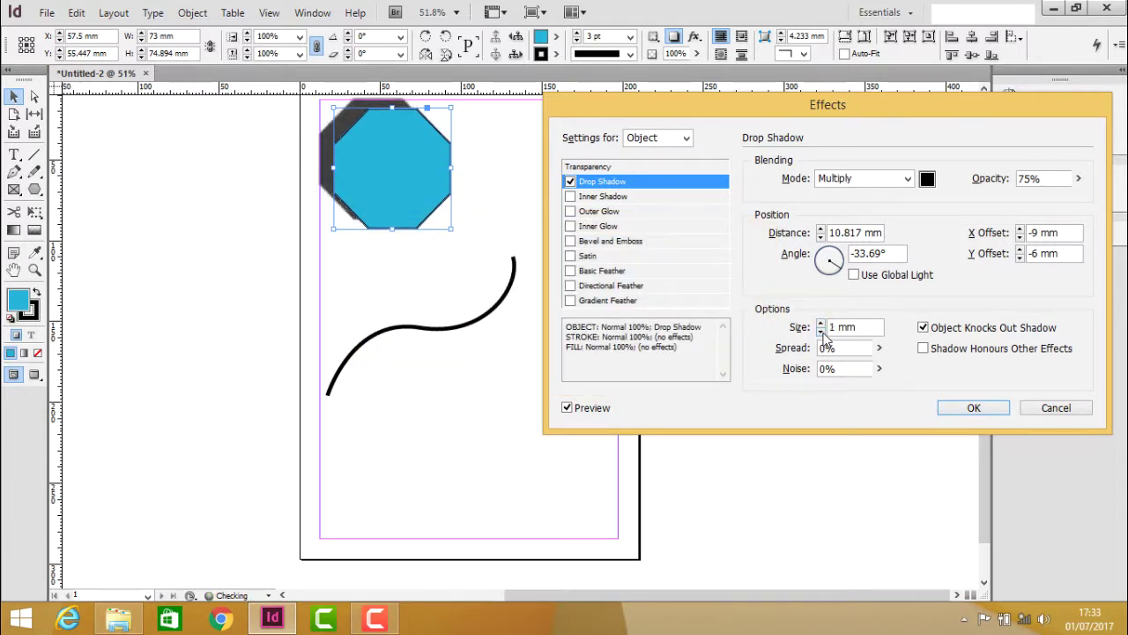
click(821, 331)
click(820, 324)
click(821, 323)
click(820, 324)
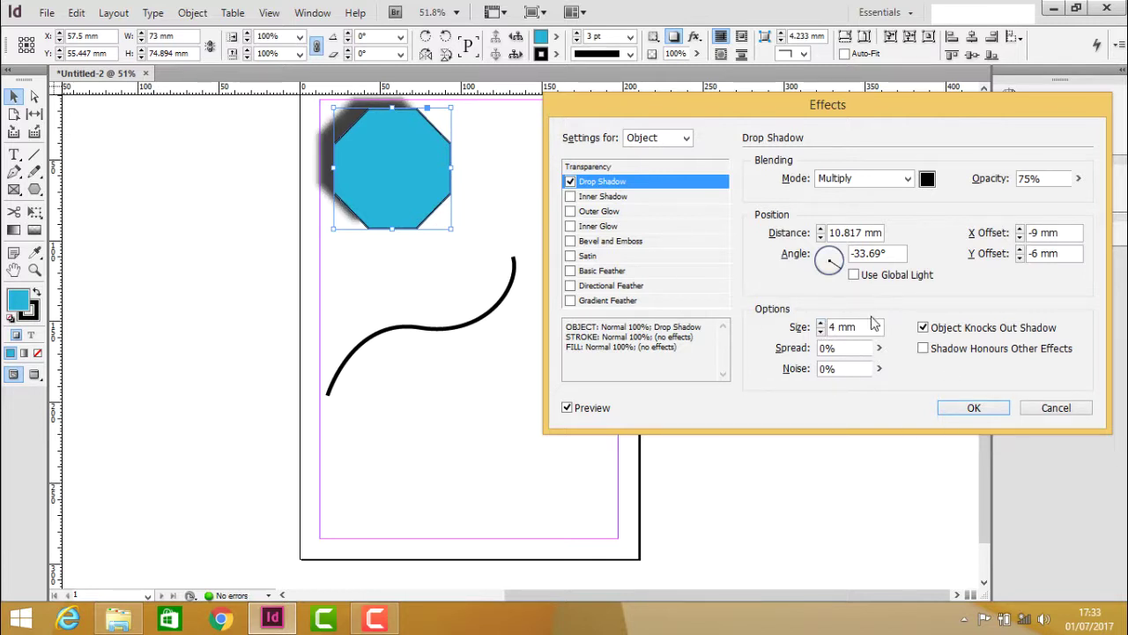
click(570, 181)
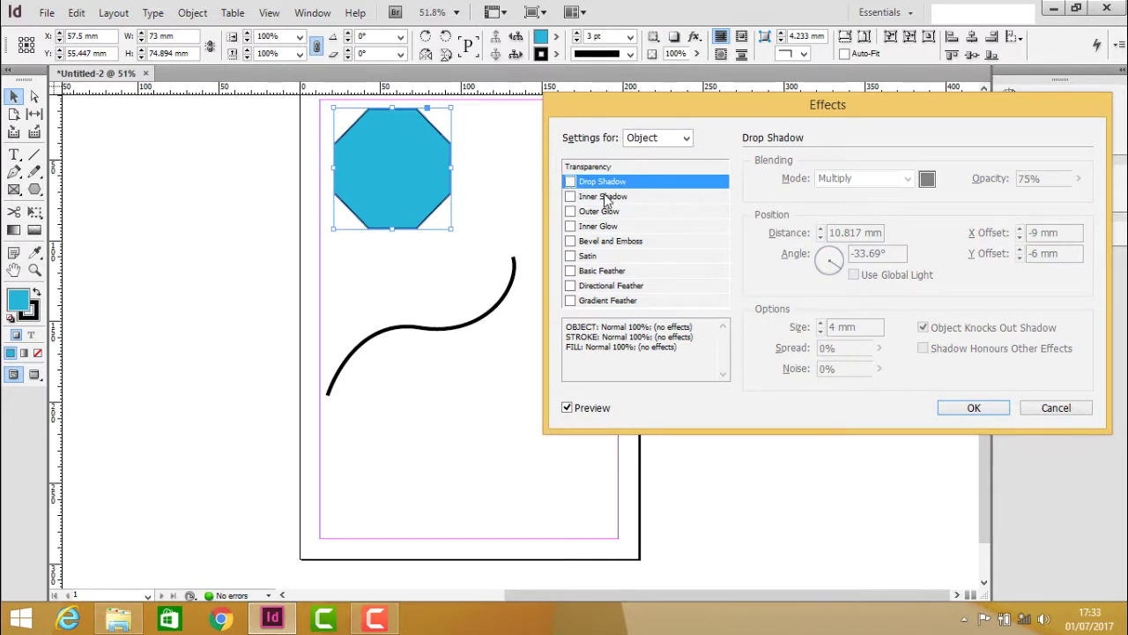
Preview an Inner Shadow at 11 mm distance and 9 mm size, then switch it off.
click(570, 182)
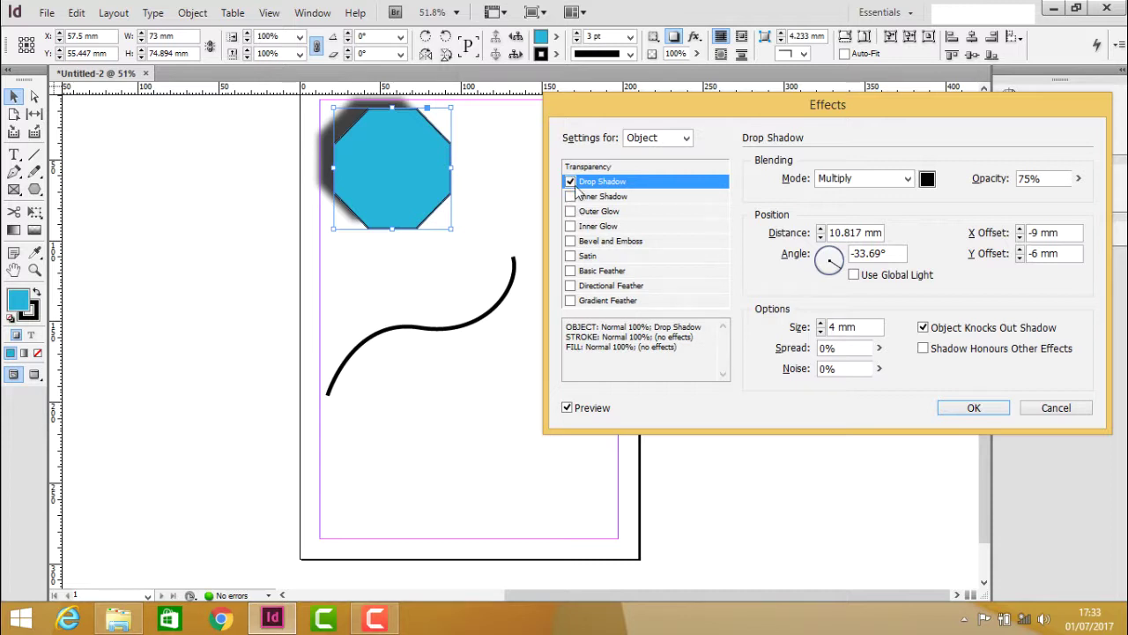
click(572, 183)
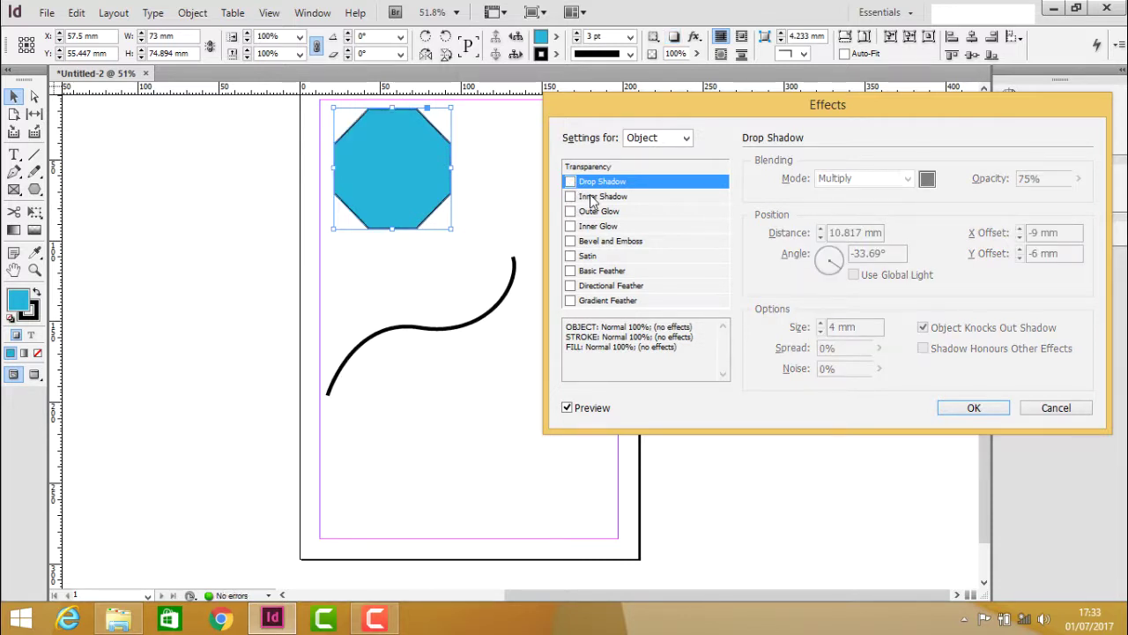
click(592, 197)
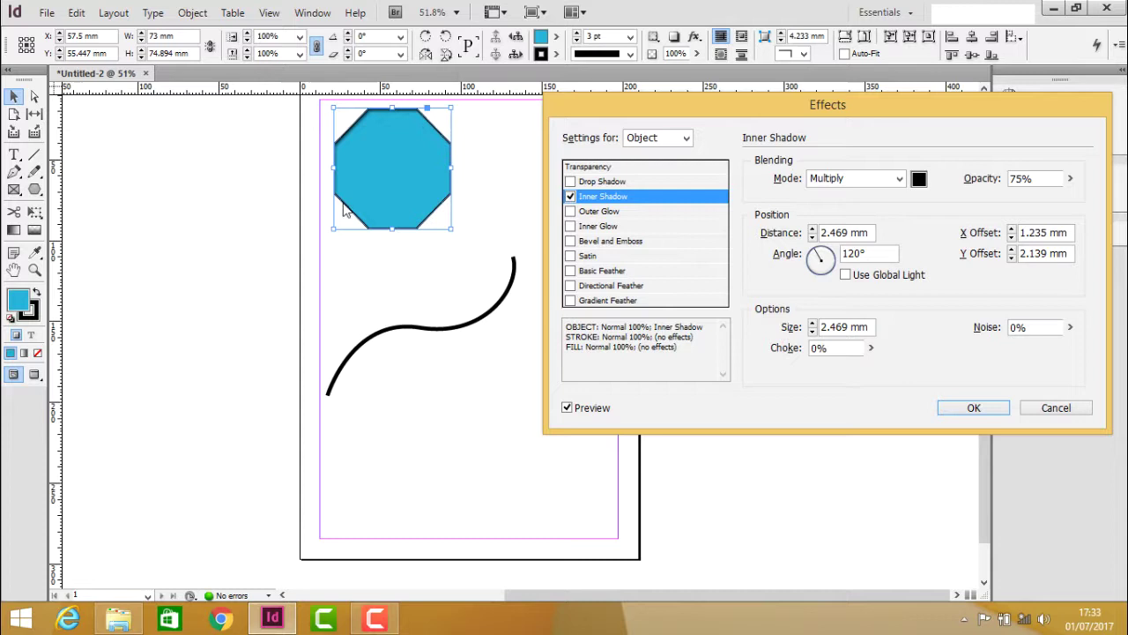
click(812, 228)
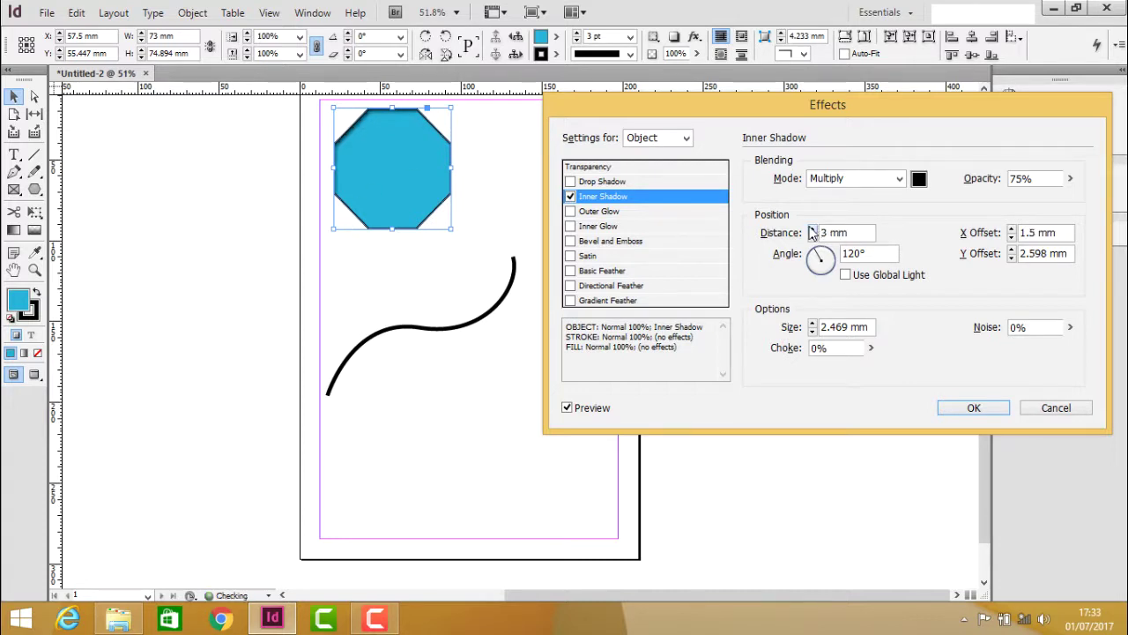
click(813, 228)
click(813, 228)
click(812, 229)
click(813, 228)
click(812, 228)
click(813, 228)
click(813, 228)
click(812, 228)
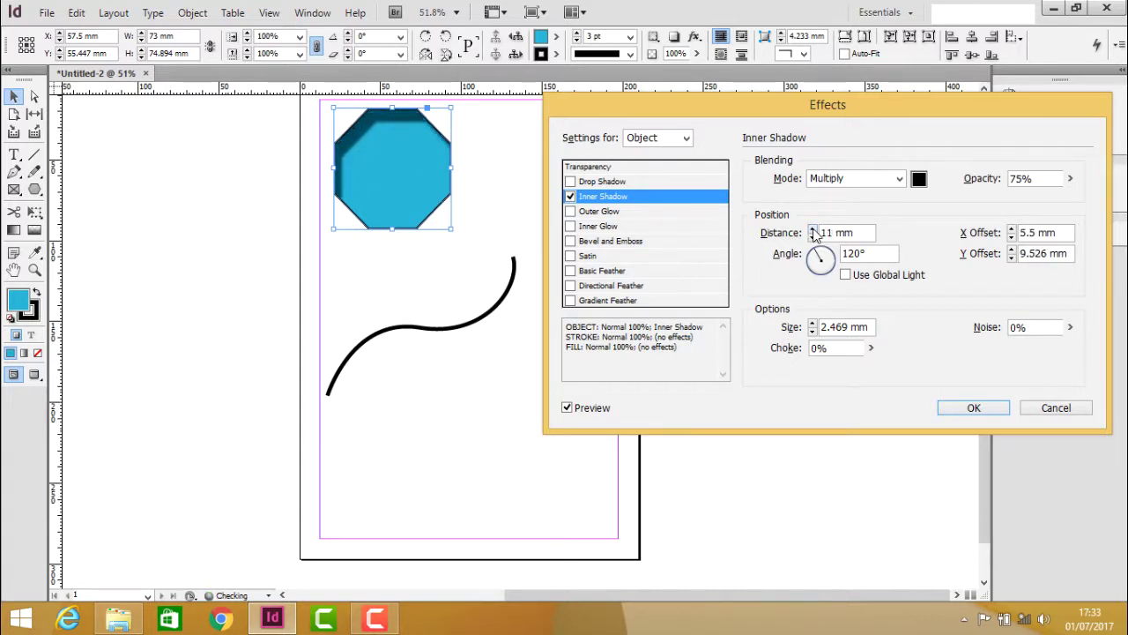
click(813, 323)
click(813, 322)
click(812, 322)
click(812, 323)
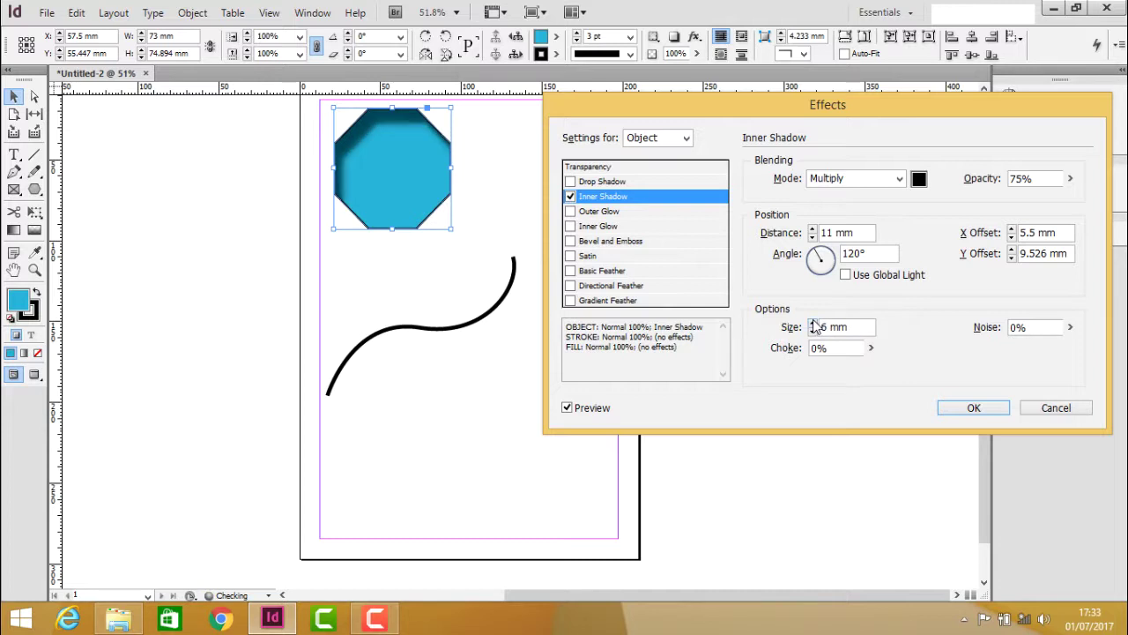
click(813, 323)
click(812, 323)
click(813, 323)
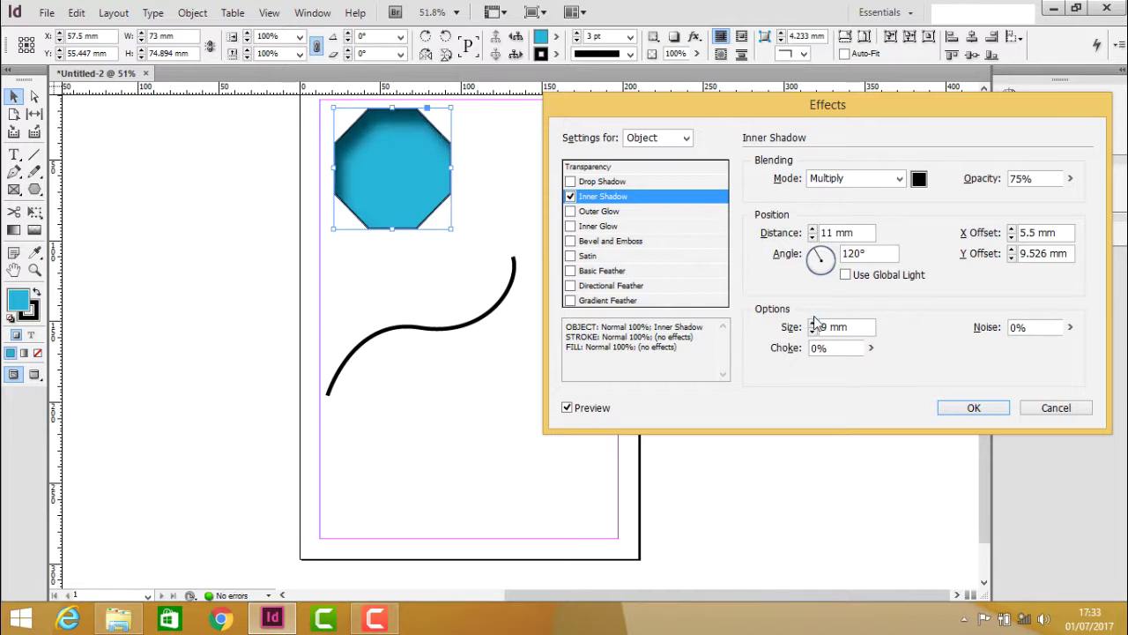
click(571, 196)
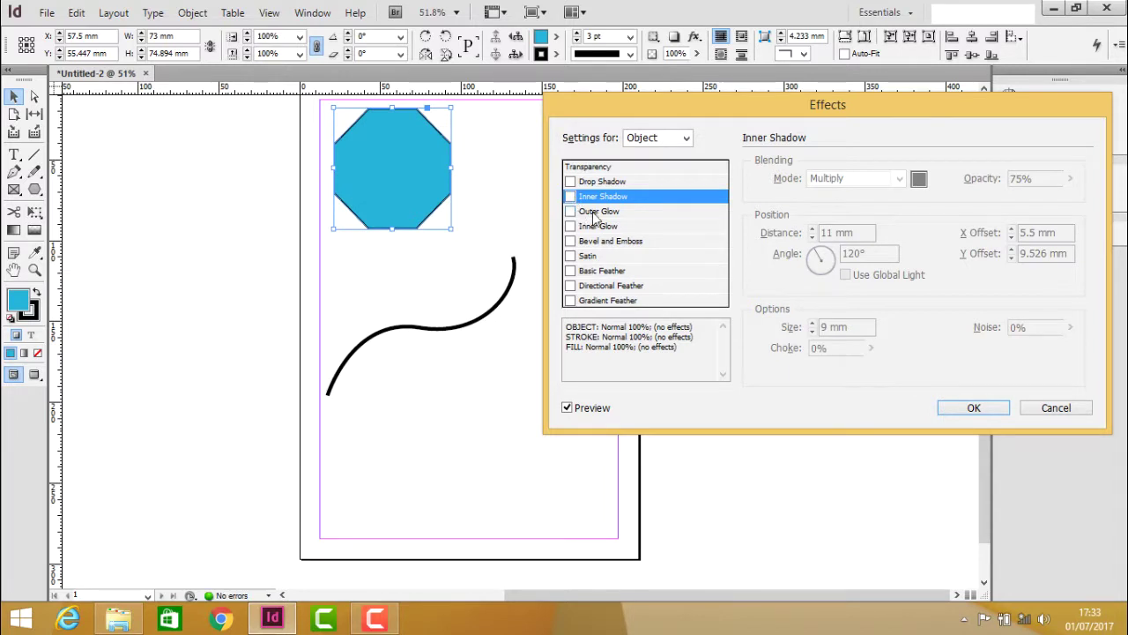
Enable Outer Glow, adjust its size, and change its colour from white to cyan.
click(596, 215)
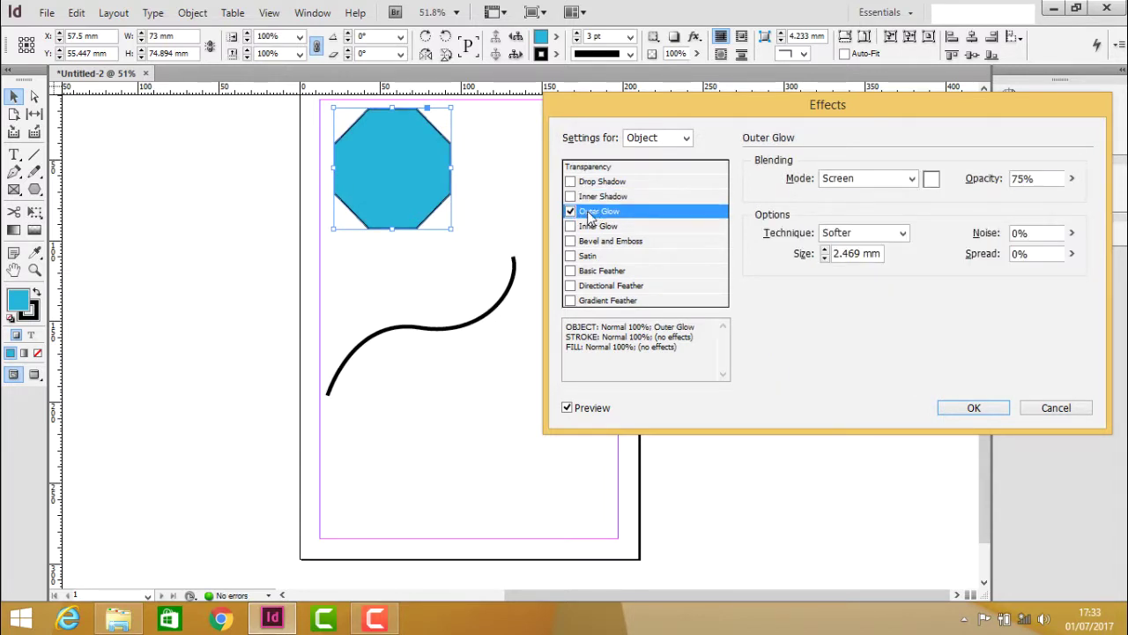
click(829, 251)
click(827, 250)
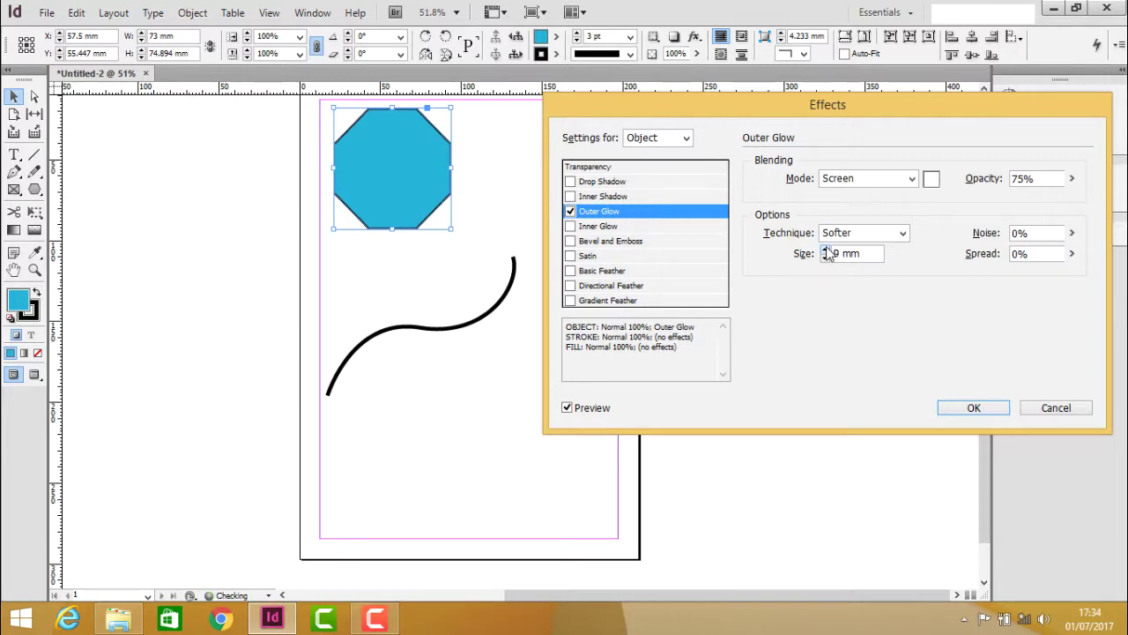
click(937, 184)
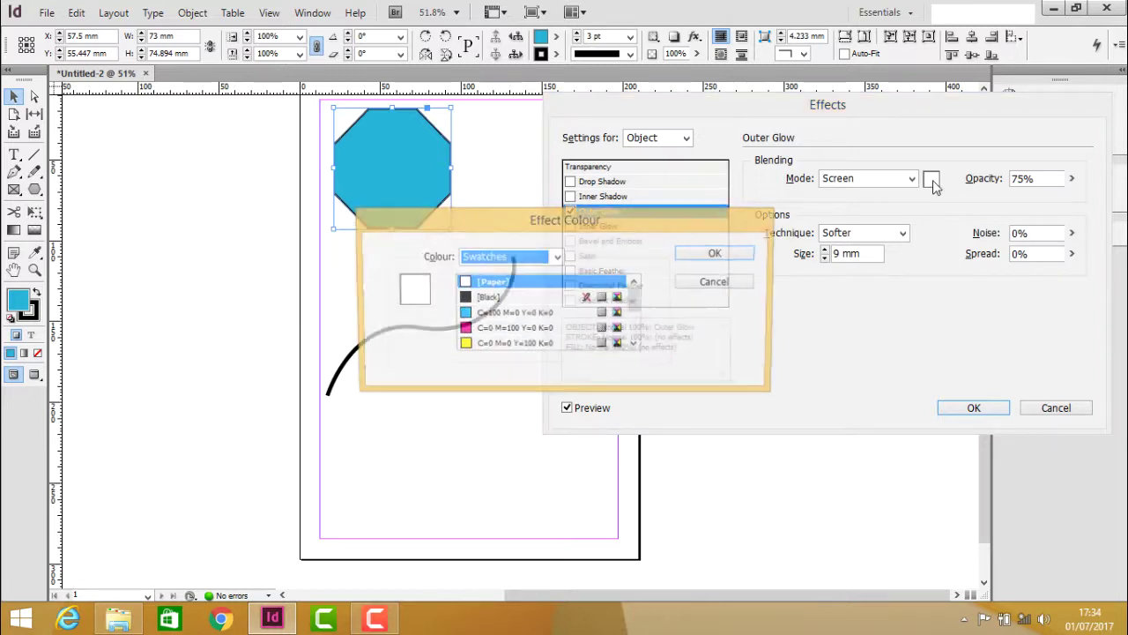
click(508, 316)
click(705, 253)
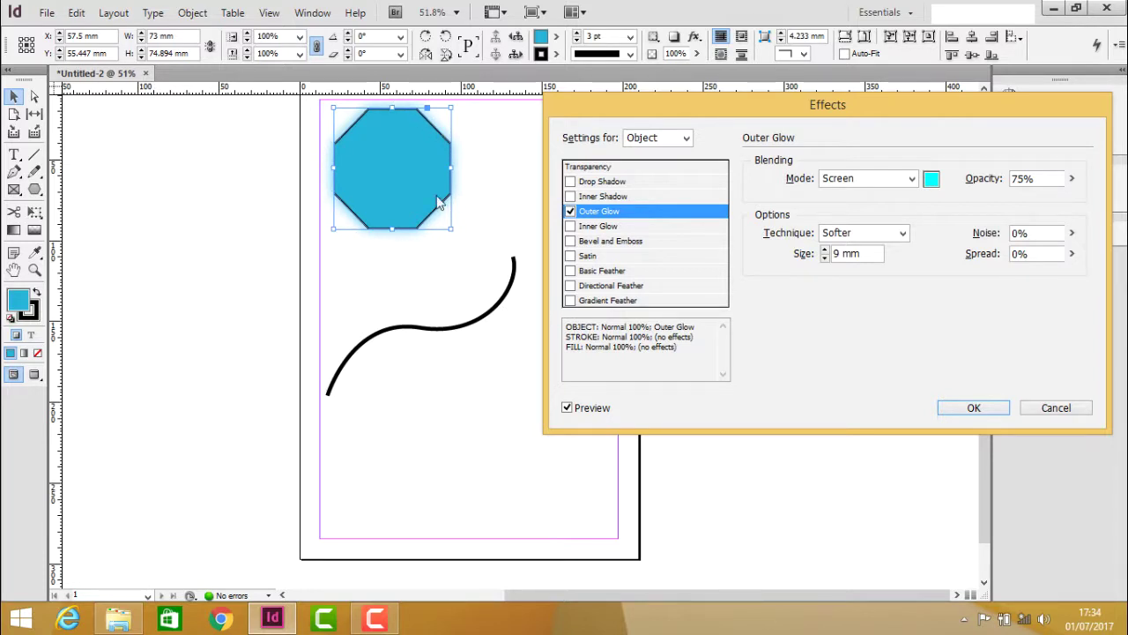
Switch off Outer Glow and enable Inner Glow, raising its size to 22 mm.
click(570, 212)
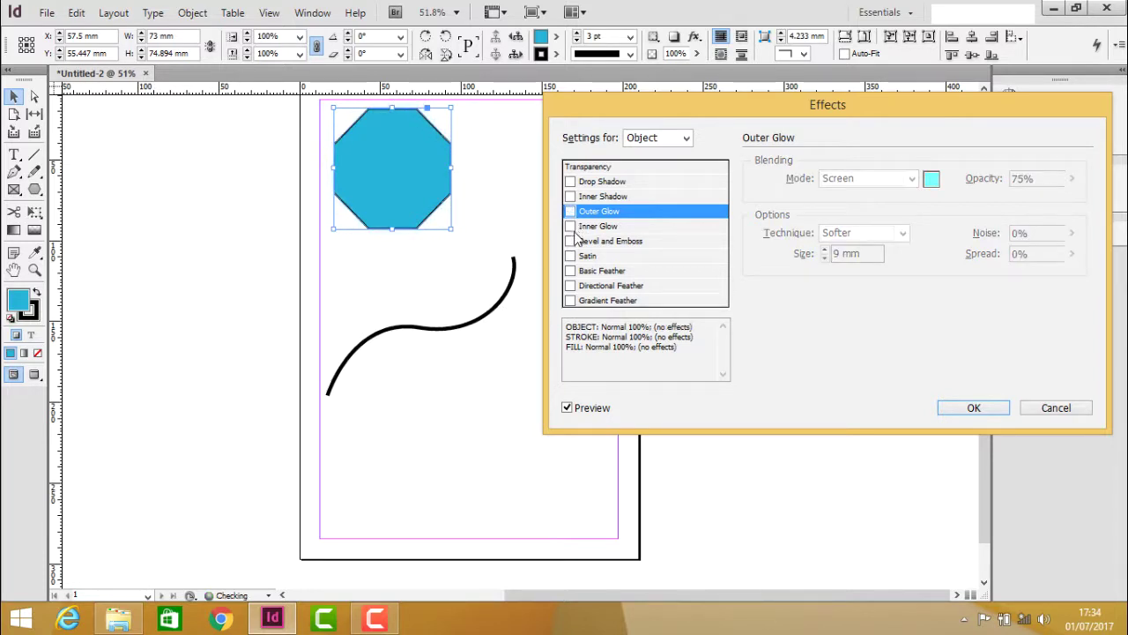
click(593, 228)
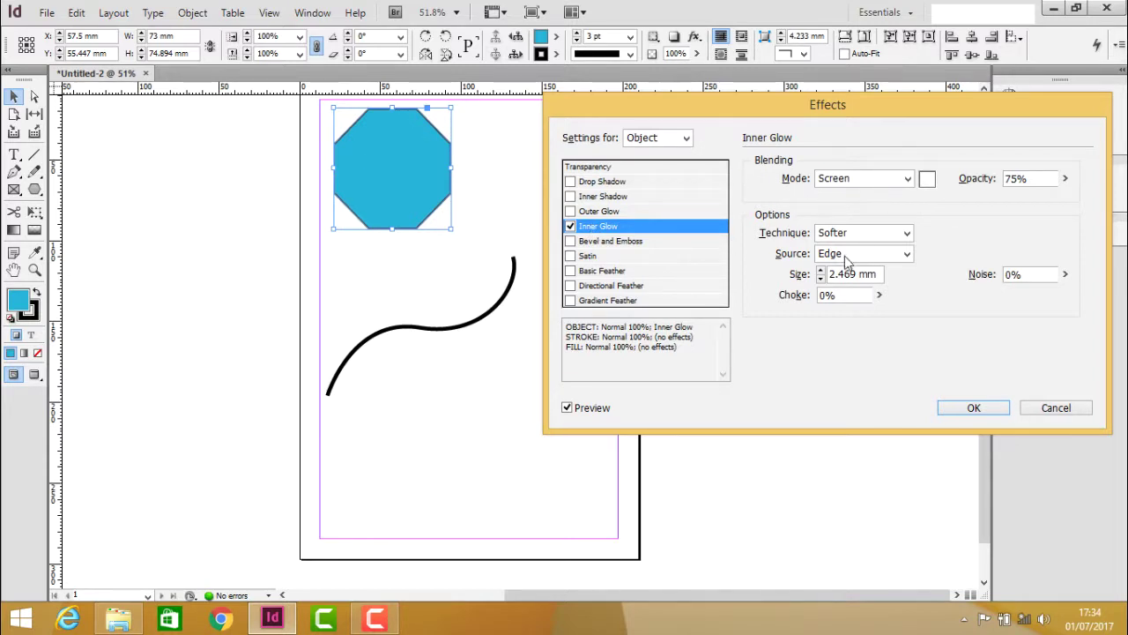
click(820, 269)
click(819, 270)
click(820, 270)
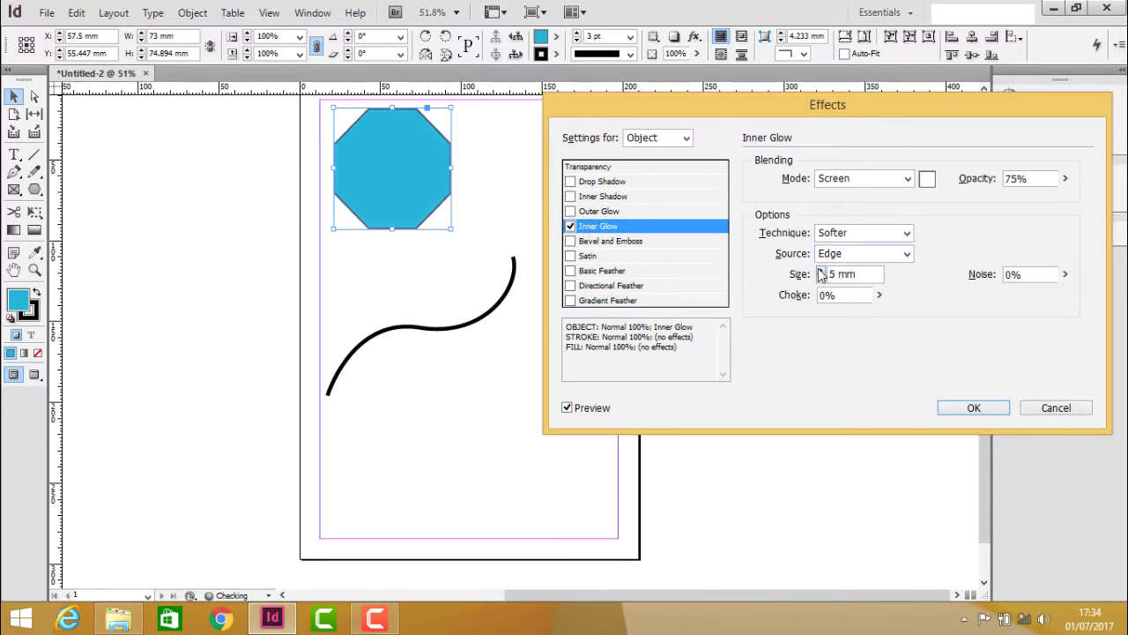
click(820, 269)
click(820, 269)
click(820, 270)
click(819, 270)
click(820, 269)
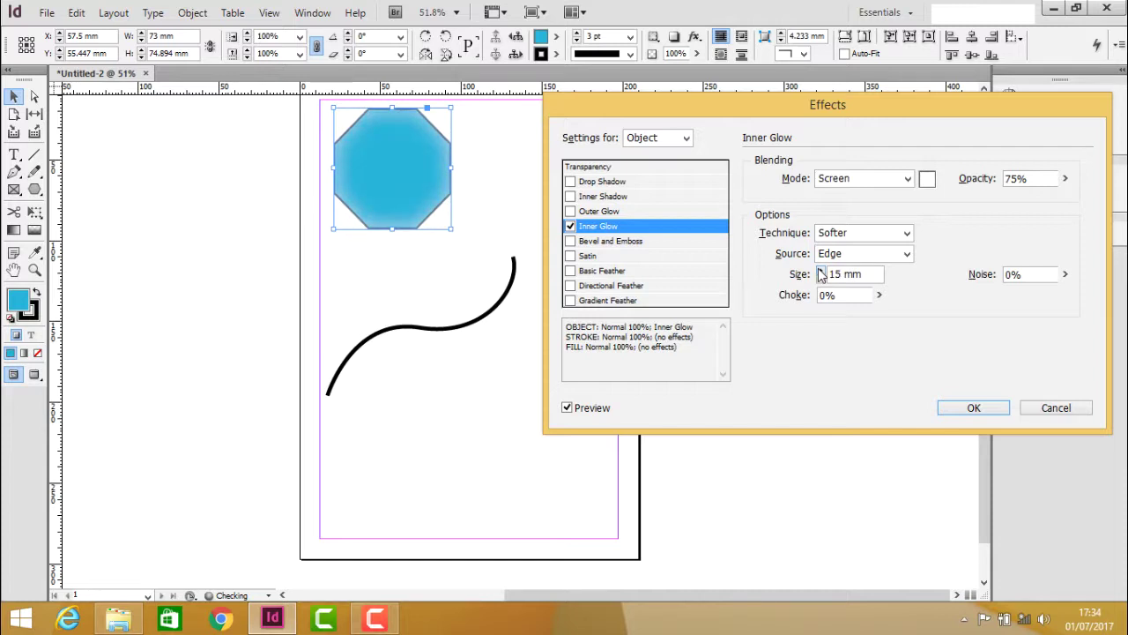
click(819, 270)
click(820, 270)
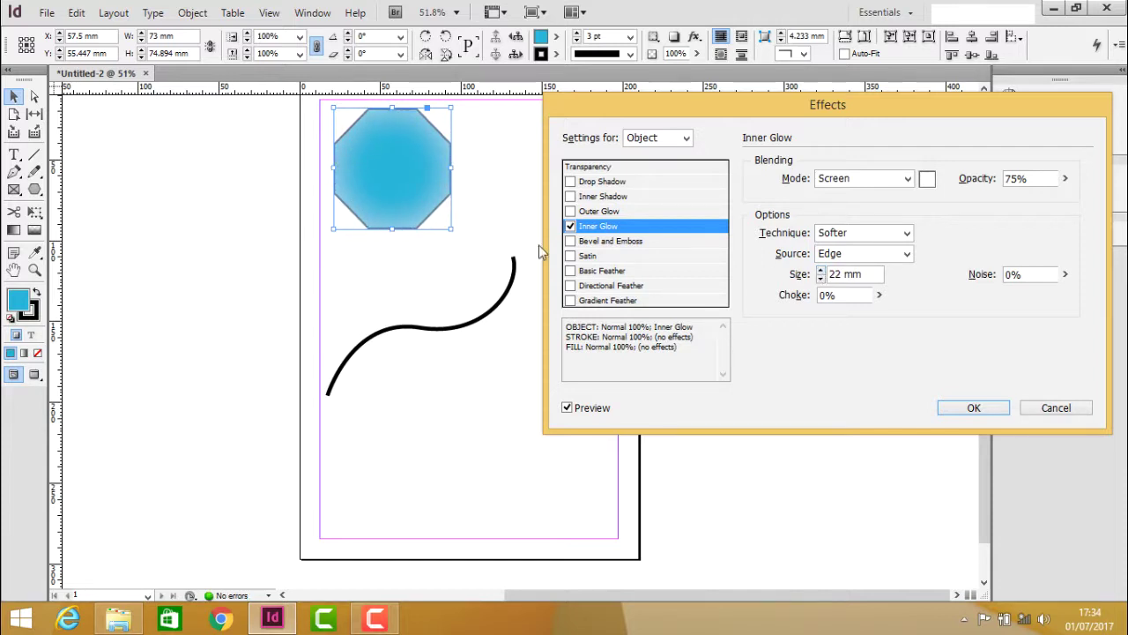
Toggle Inner Glow repeatedly to compare, leaving it switched off.
click(570, 227)
click(570, 227)
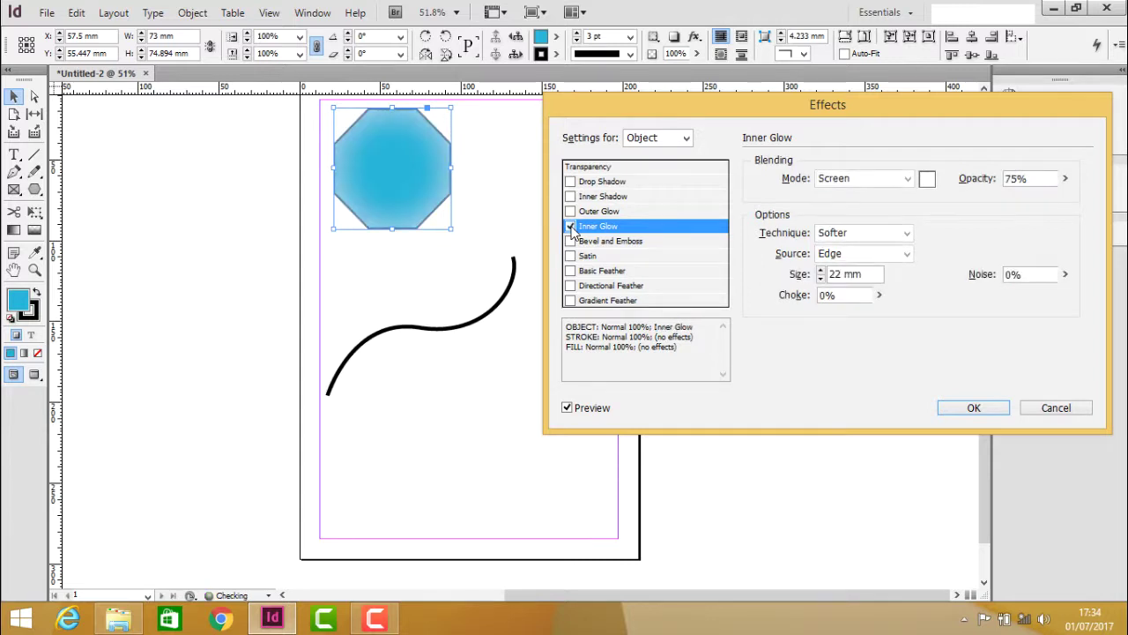
click(570, 227)
click(571, 226)
click(570, 227)
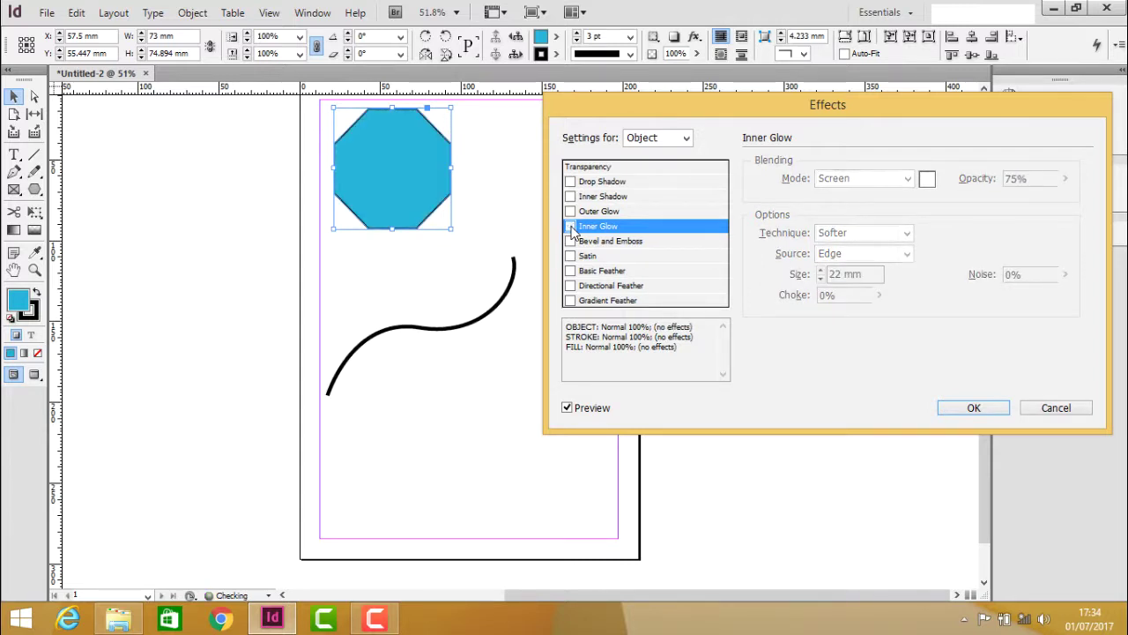
click(571, 227)
click(570, 227)
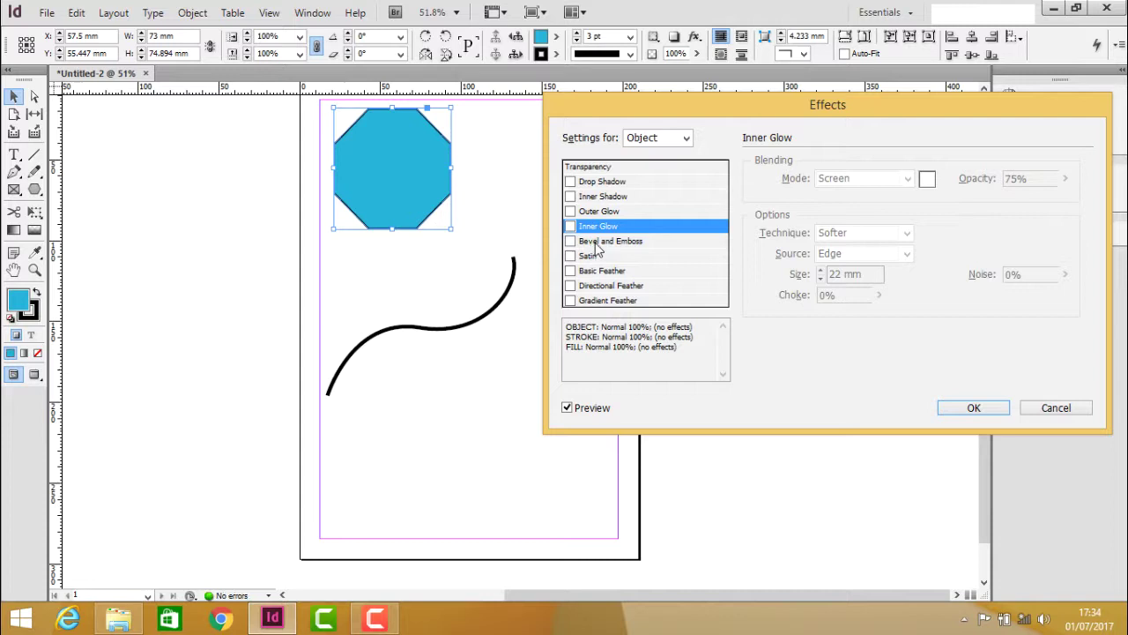
Add Bevel and Emboss to the octagon, toggling it to compare and leaving it on.
click(596, 242)
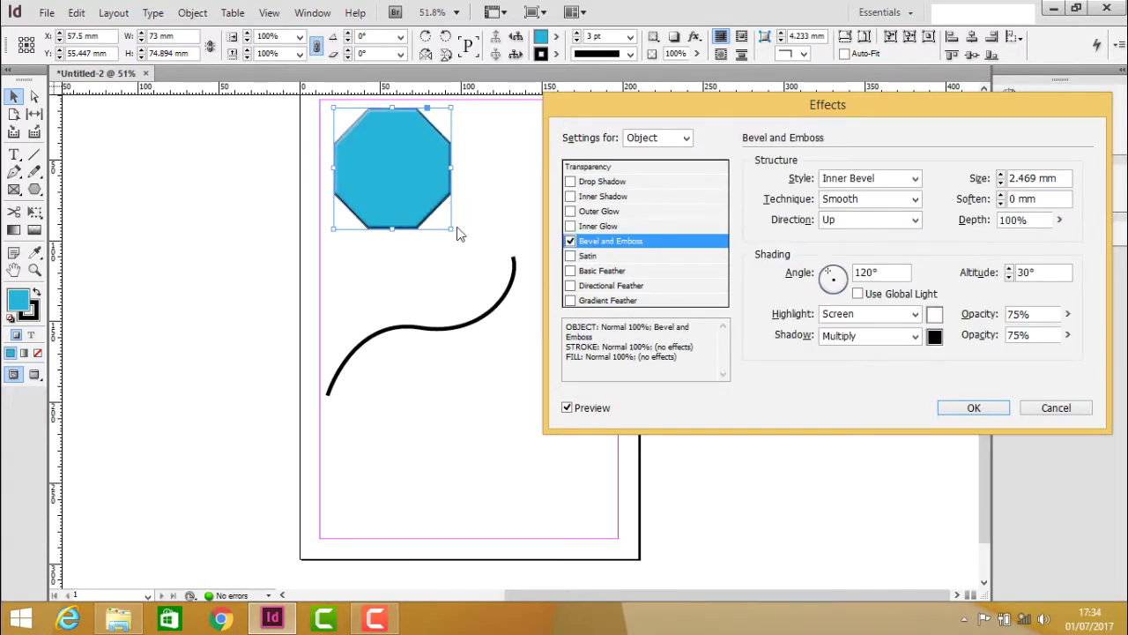
click(570, 241)
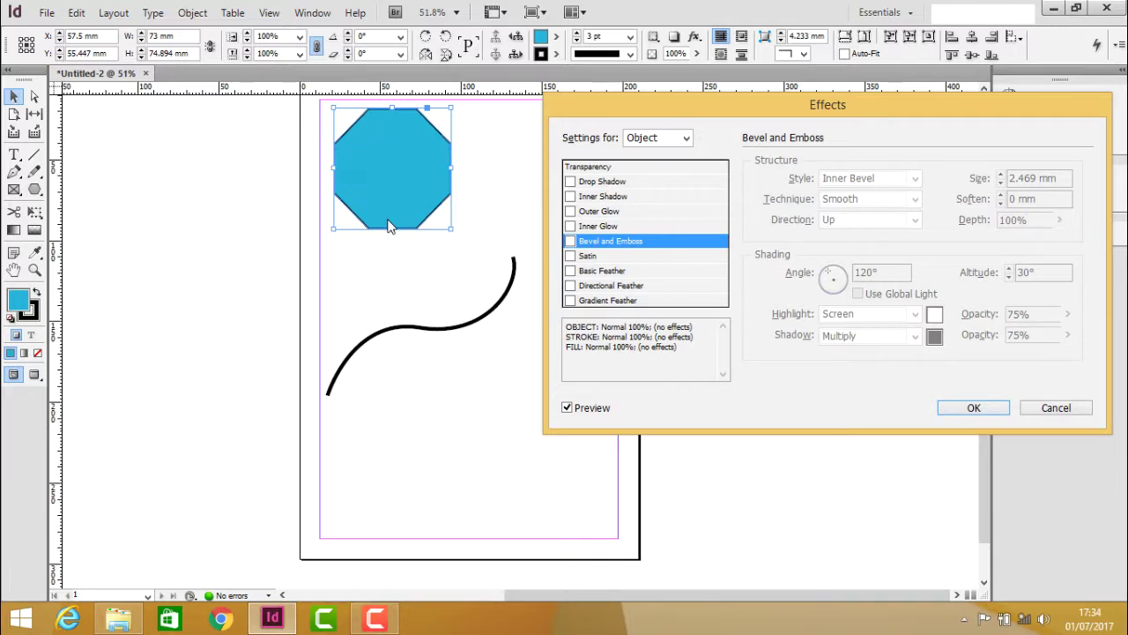
click(570, 241)
click(570, 241)
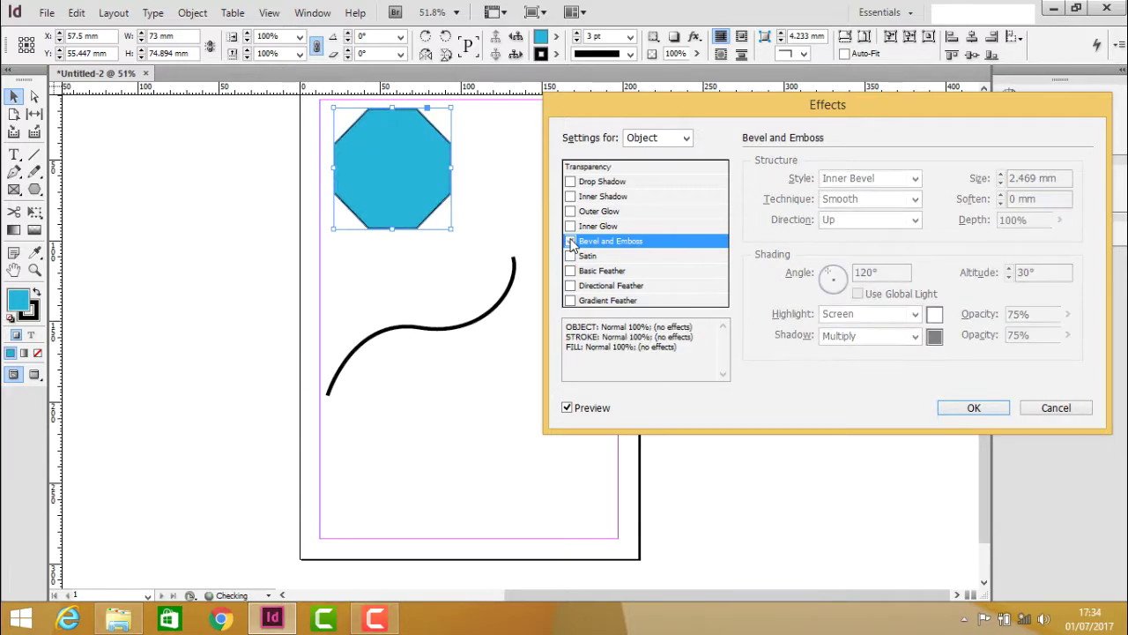
click(570, 241)
click(570, 241)
click(570, 242)
click(570, 241)
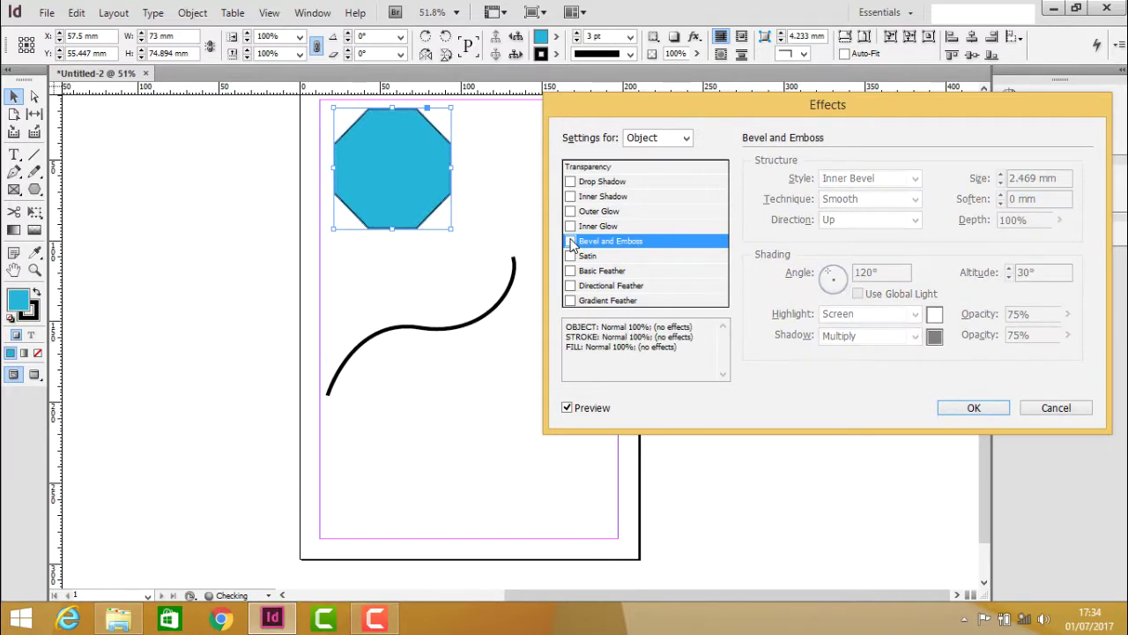
click(570, 242)
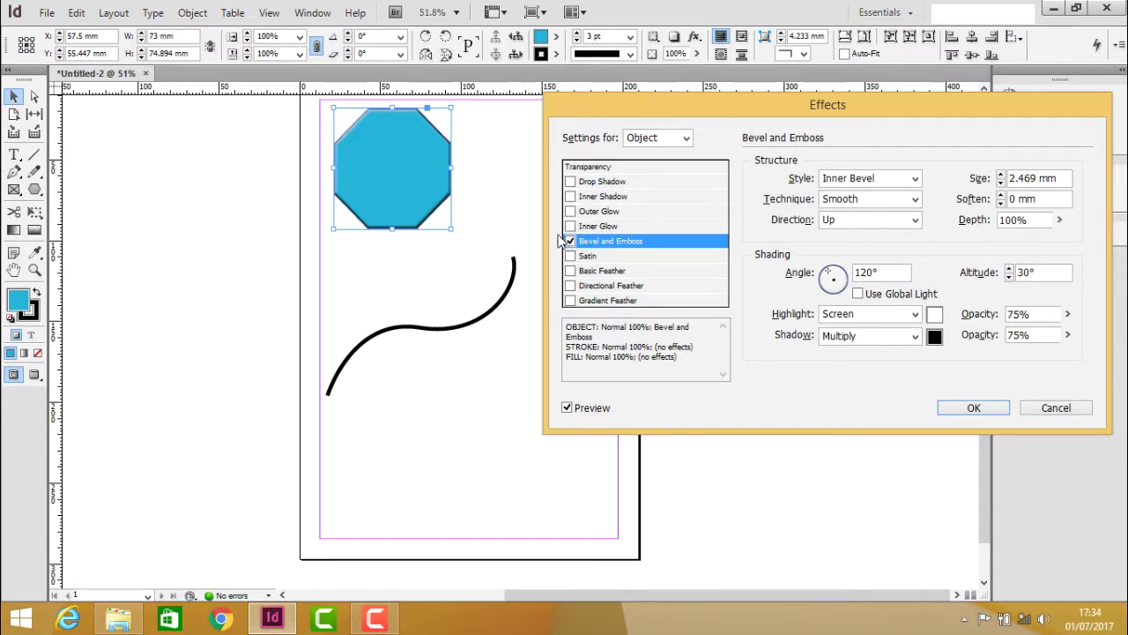
Try Outer Bevel and Emboss styles, settle on Inner Bevel at 90° angle and 11 mm size.
click(915, 178)
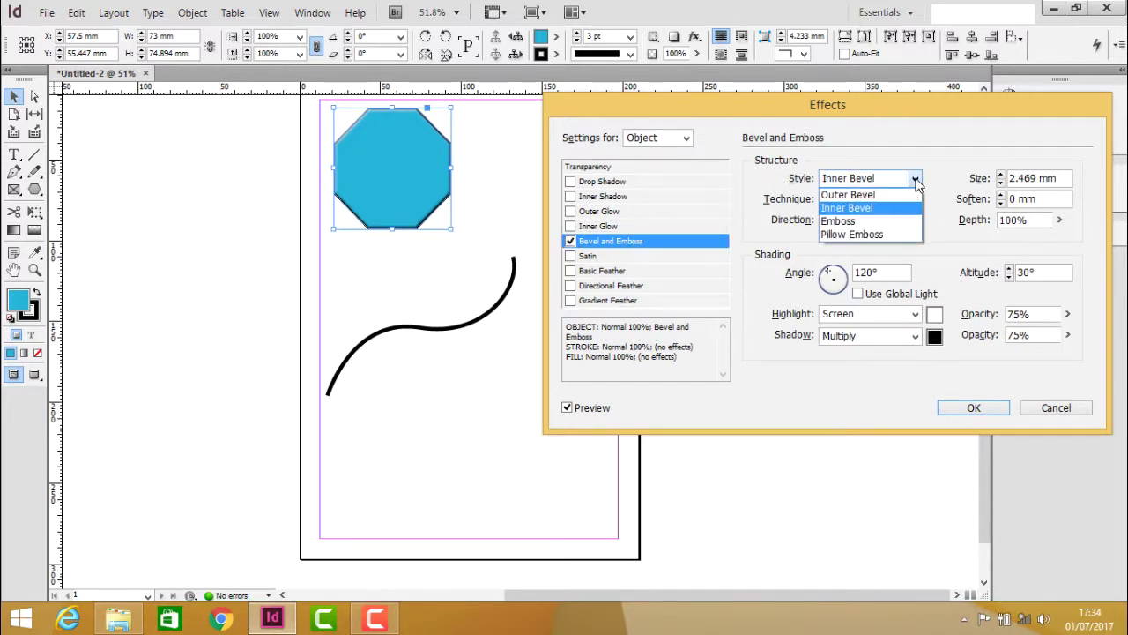
click(894, 201)
click(915, 178)
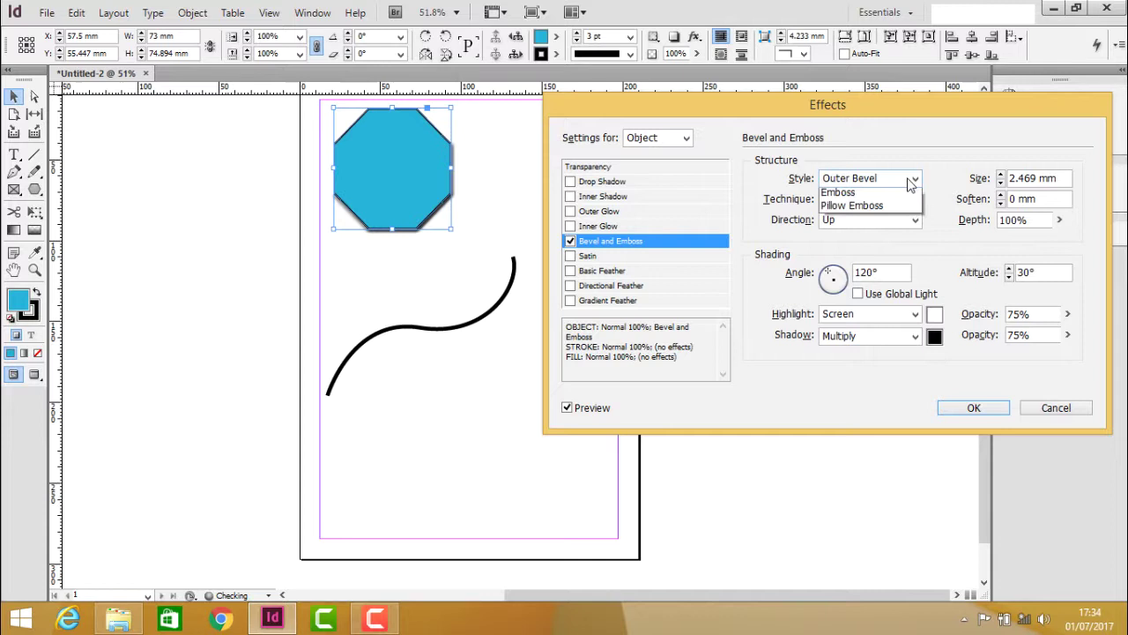
click(871, 219)
click(868, 178)
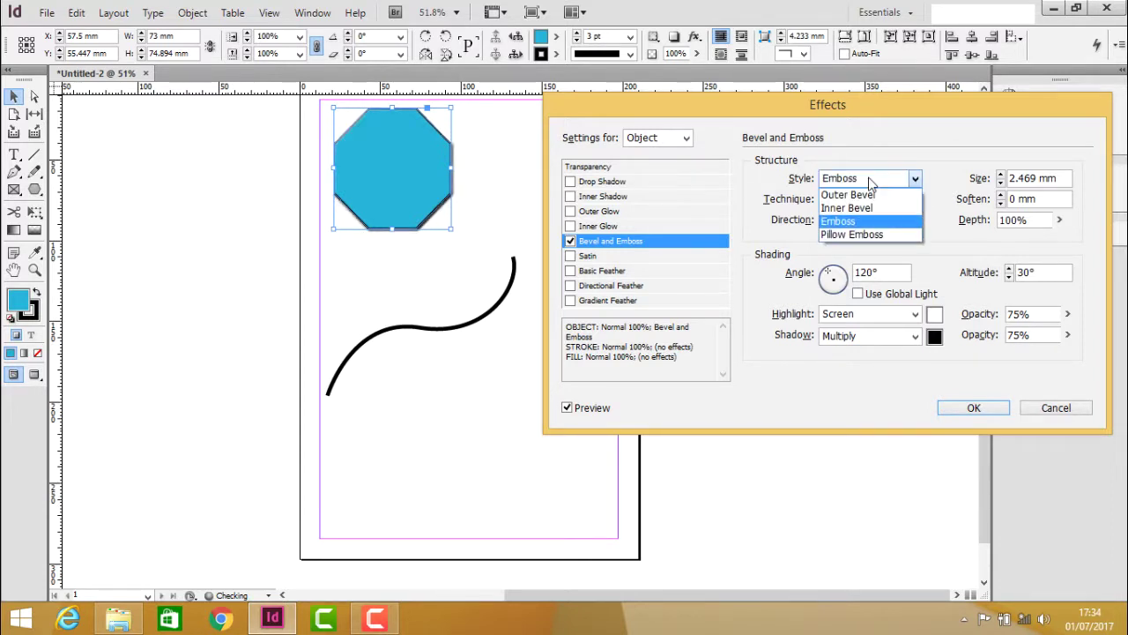
click(868, 201)
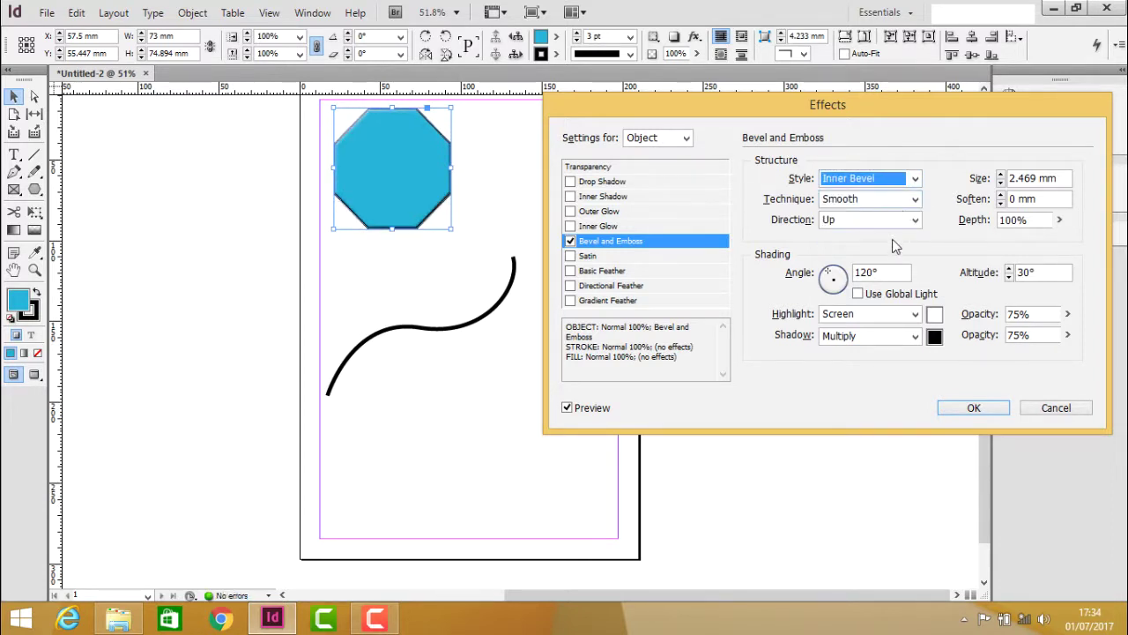
mouse_move(829, 271)
mouse_down()
mouse_move(846, 291)
mouse_move(833, 296)
mouse_move(826, 274)
mouse_move(842, 284)
mouse_move(836, 276)
mouse_up()
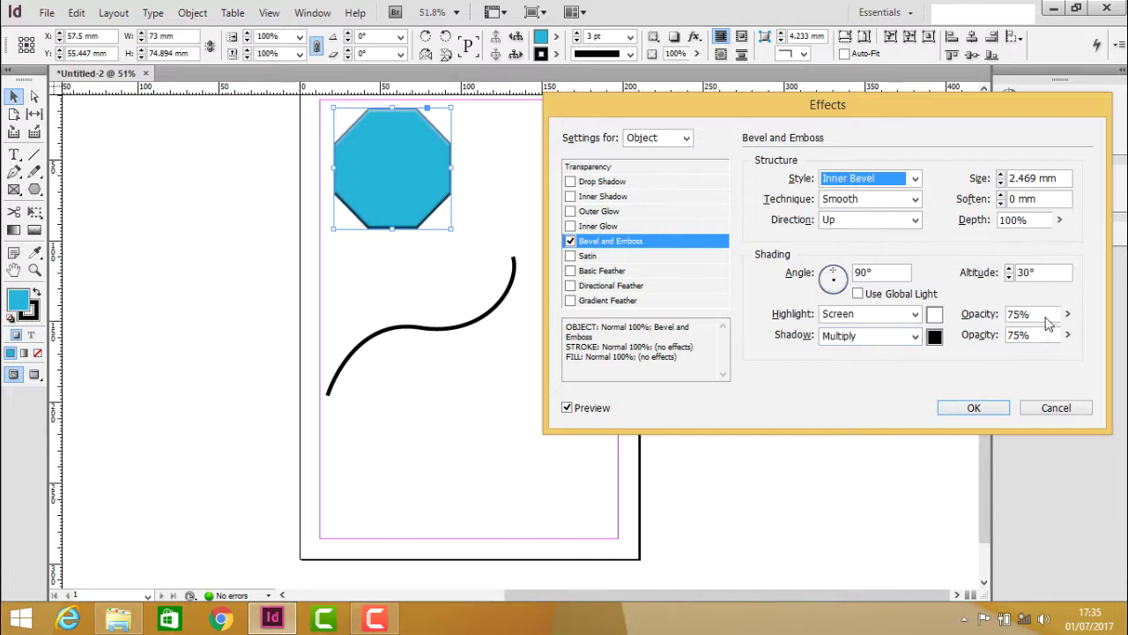
click(1001, 175)
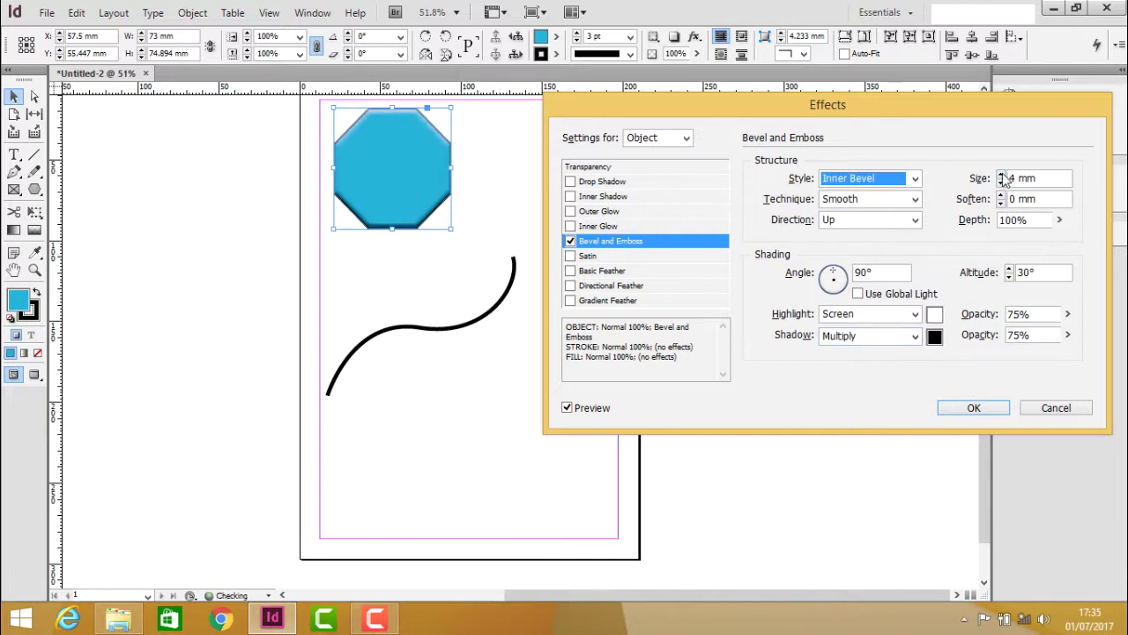
click(1001, 175)
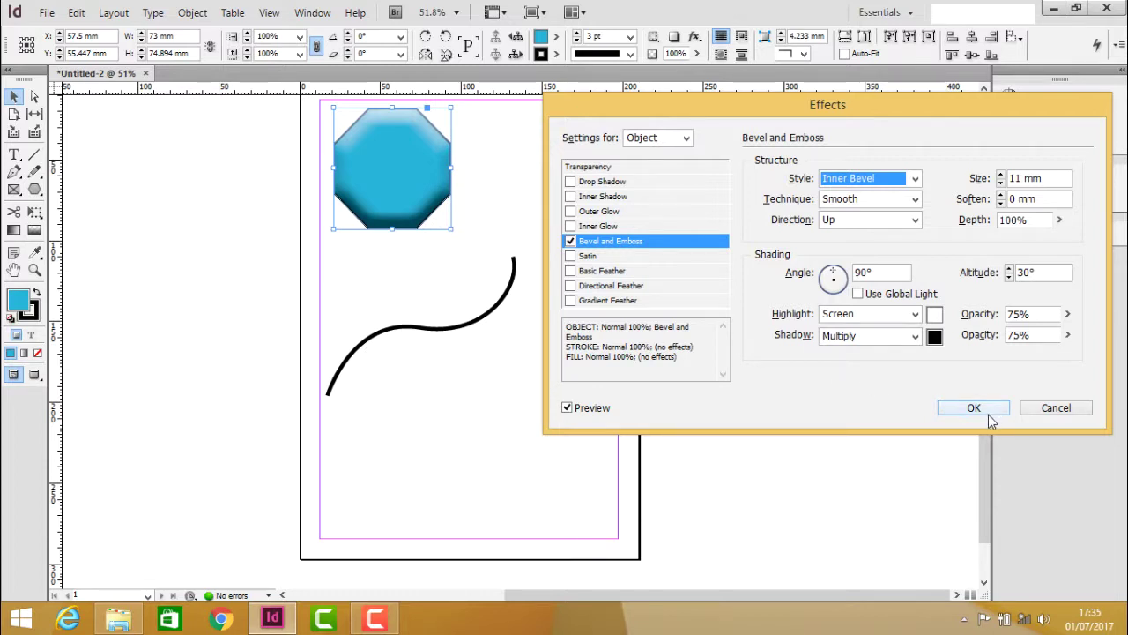
Switch off the bevel and preview a Satin with adjusted size and angle, then switch it off.
click(570, 241)
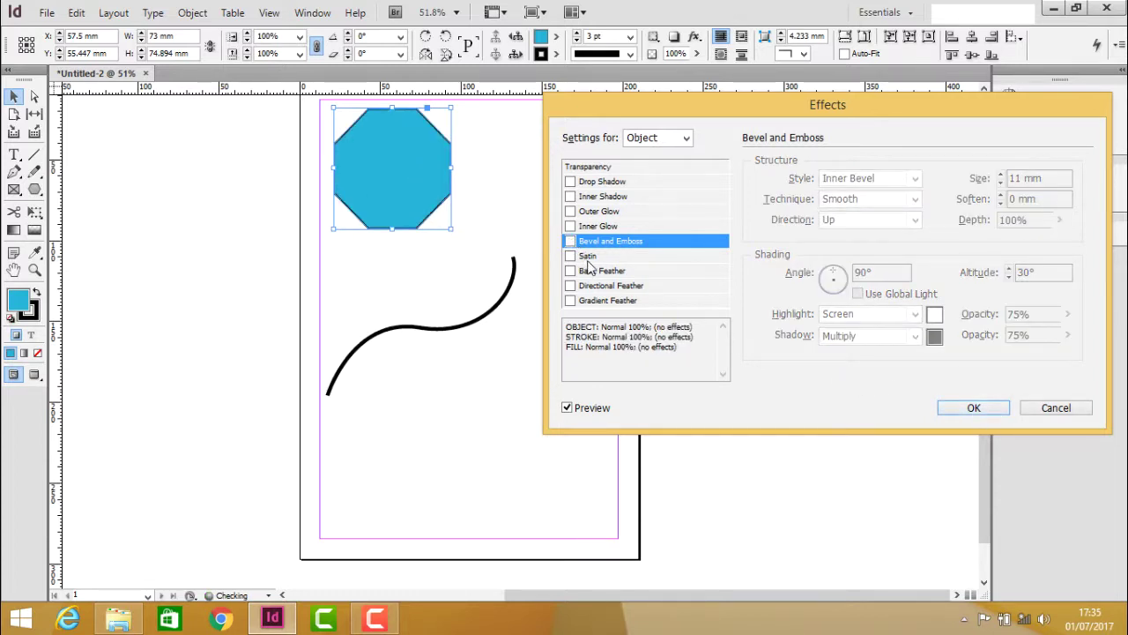
click(589, 257)
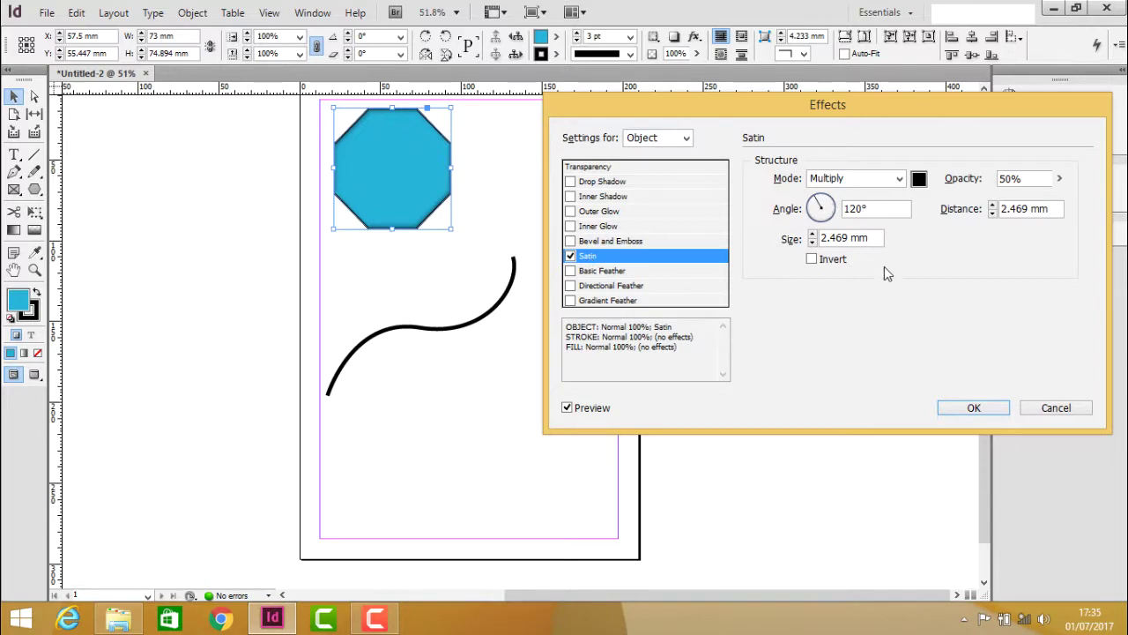
click(813, 237)
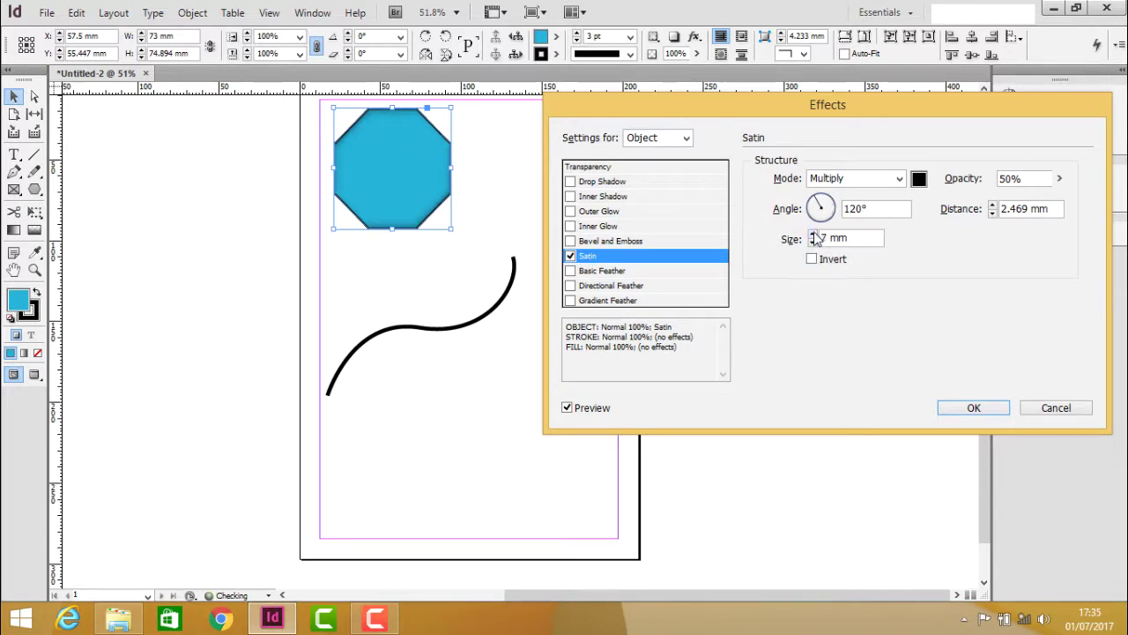
click(812, 234)
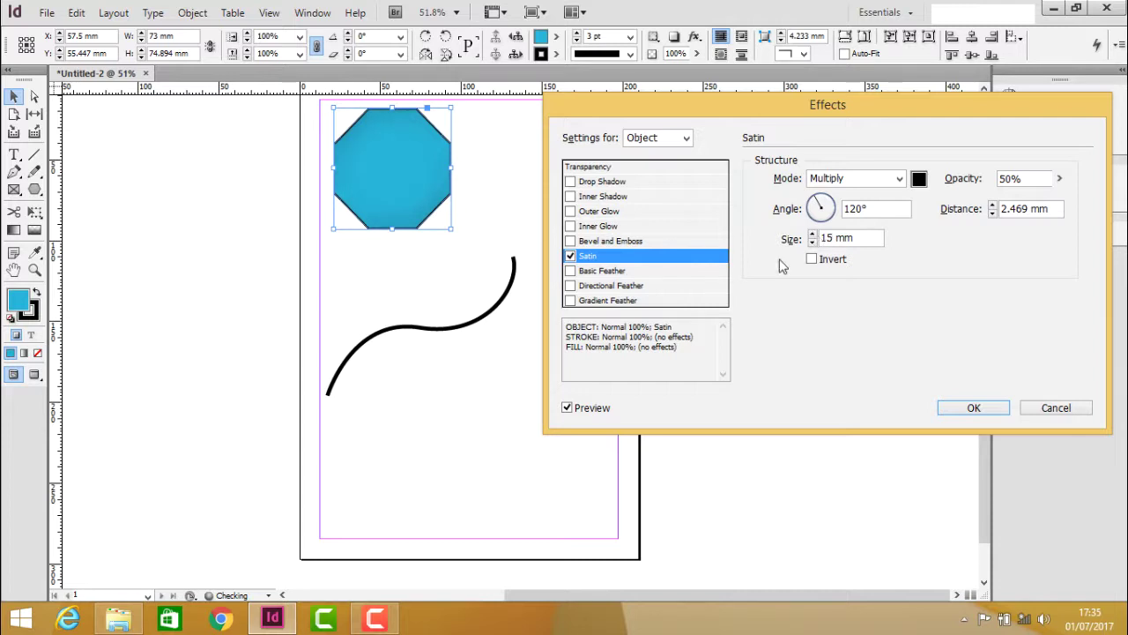
mouse_move(817, 202)
mouse_down()
mouse_move(827, 224)
mouse_move(829, 198)
mouse_move(812, 198)
mouse_move(811, 219)
mouse_move(830, 196)
mouse_move(817, 190)
mouse_up()
click(571, 256)
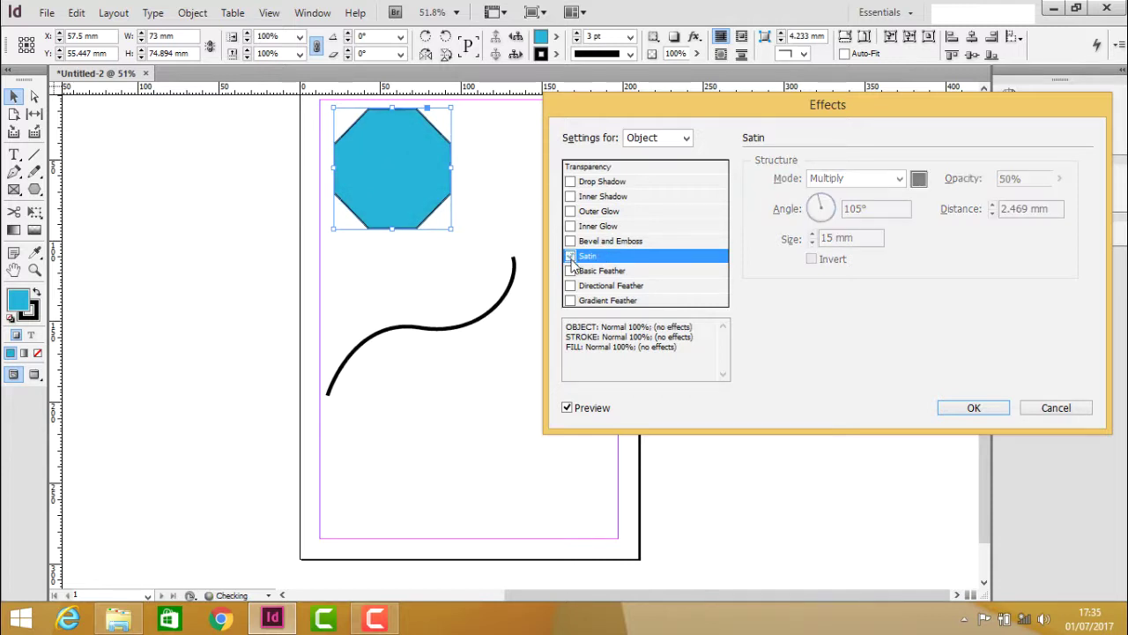
Apply a Basic Feather with a 15 mm feather width.
click(610, 271)
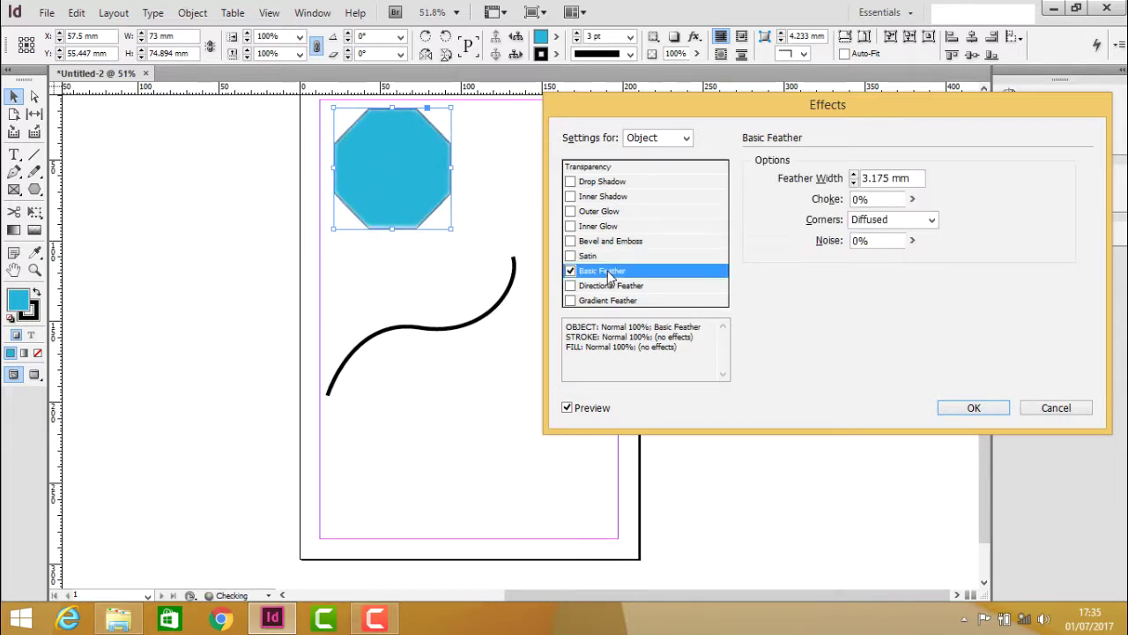
double_click(862, 180)
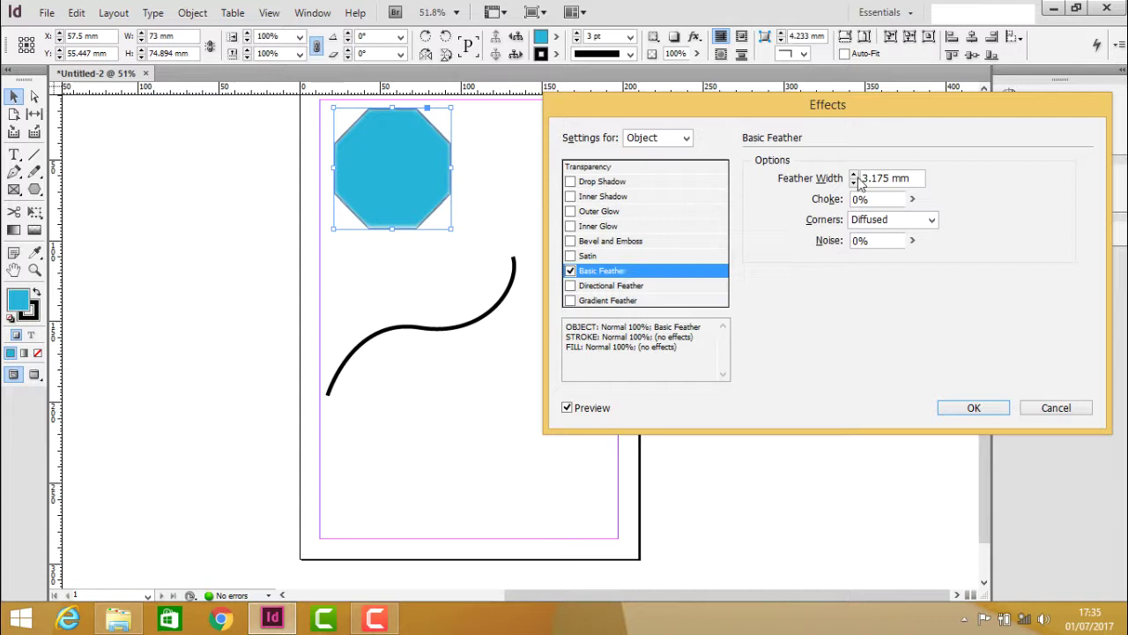
text(8)
key(Up)
key(Up)
key(Up)
key(Up)
key(Up)
key(Up)
key(Up)
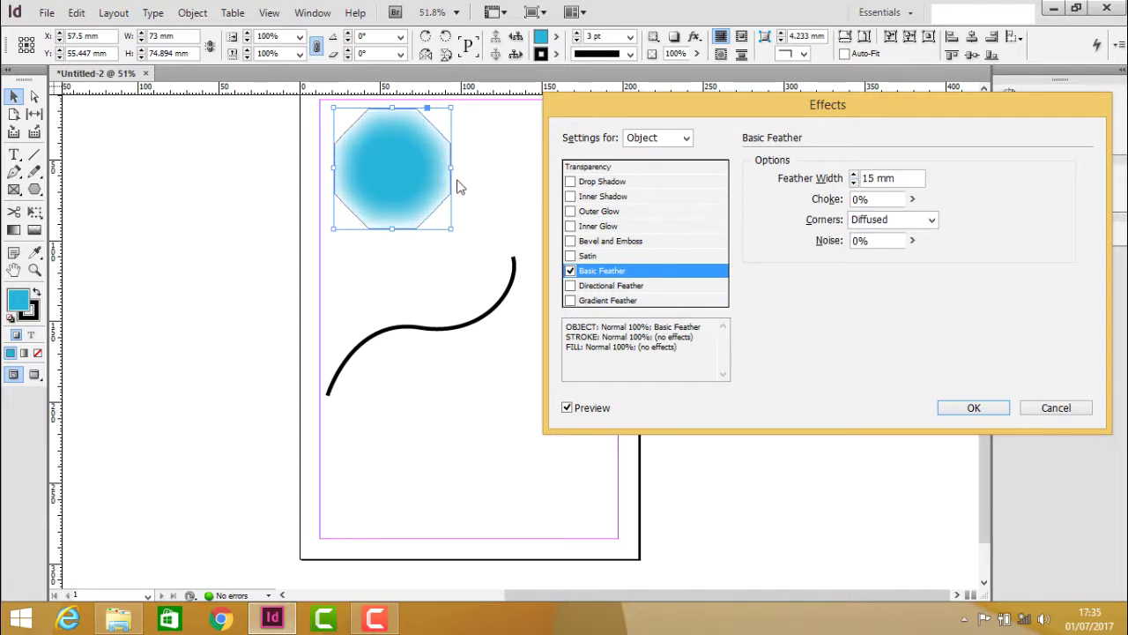
Replace Basic Feather with Directional Feather, preview an 18 mm top edge, then reset top to 0.
click(570, 272)
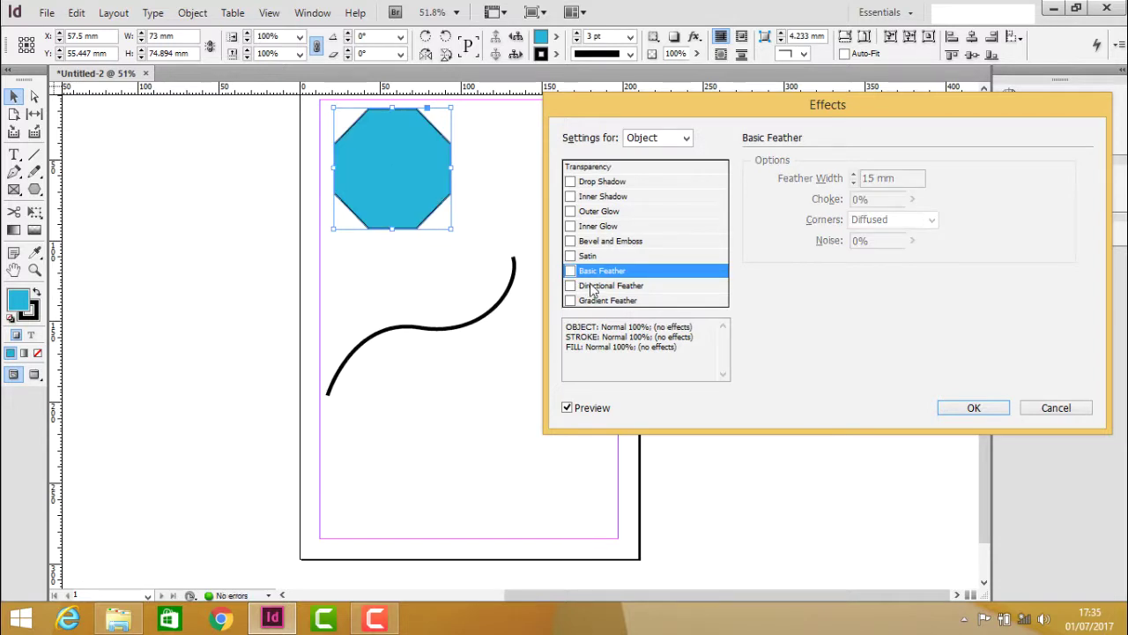
click(592, 287)
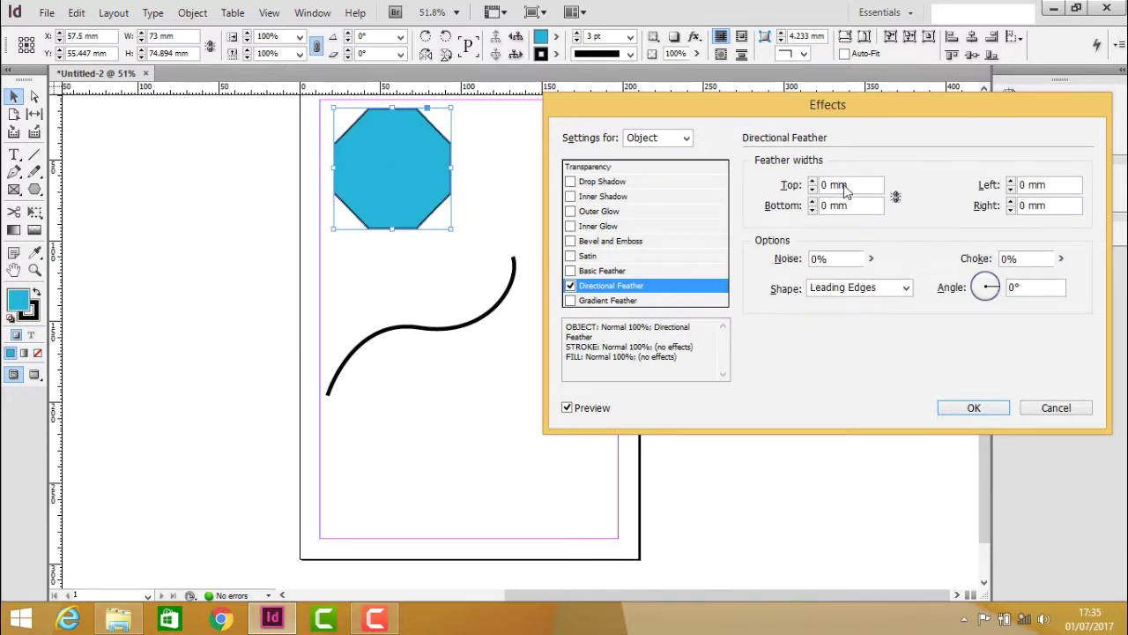
click(815, 181)
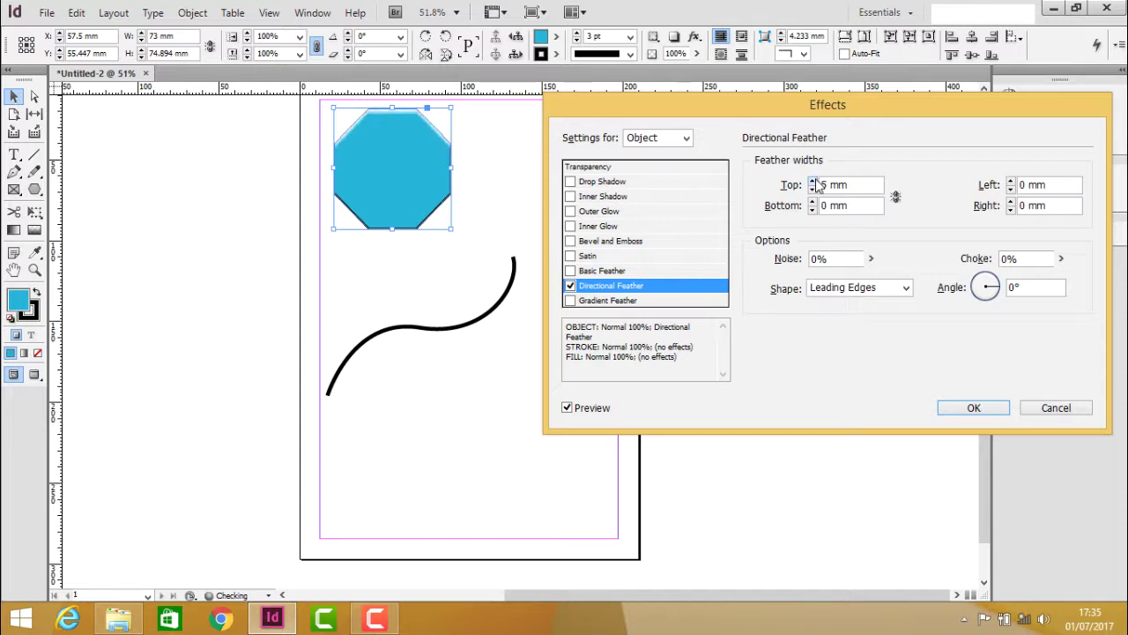
click(816, 180)
click(816, 181)
click(816, 181)
click(815, 180)
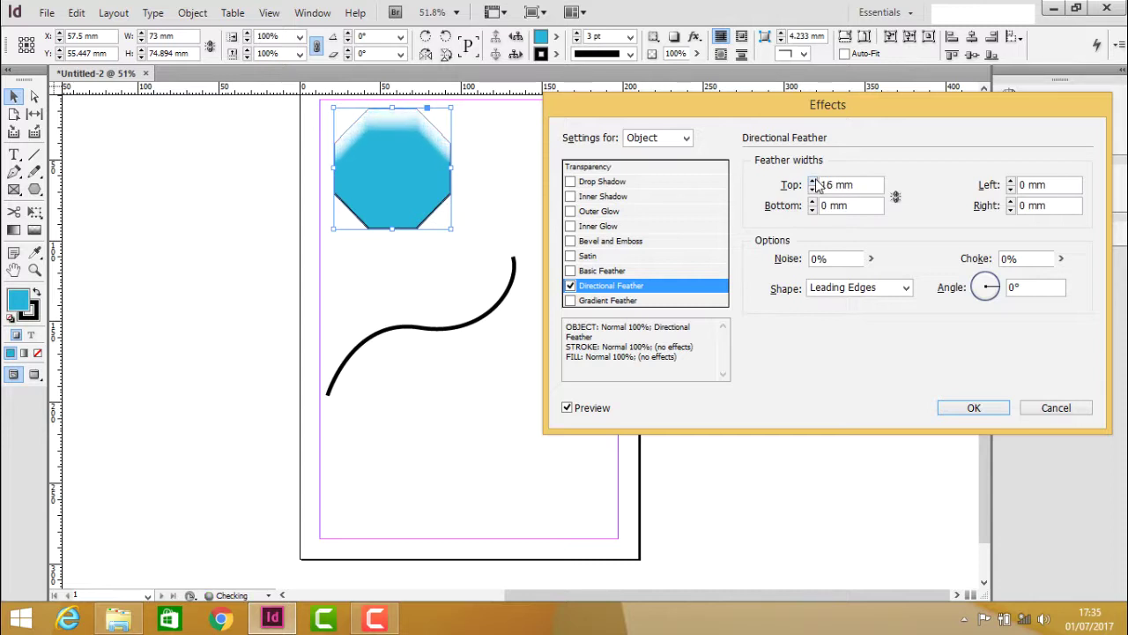
click(816, 181)
click(815, 181)
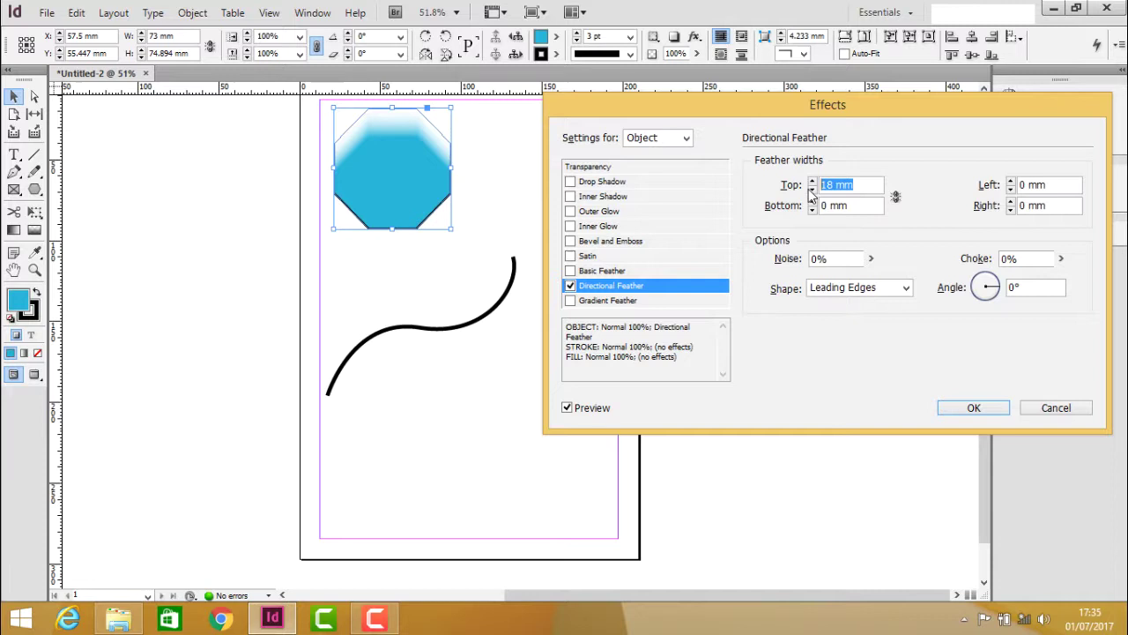
text(0)
click(868, 210)
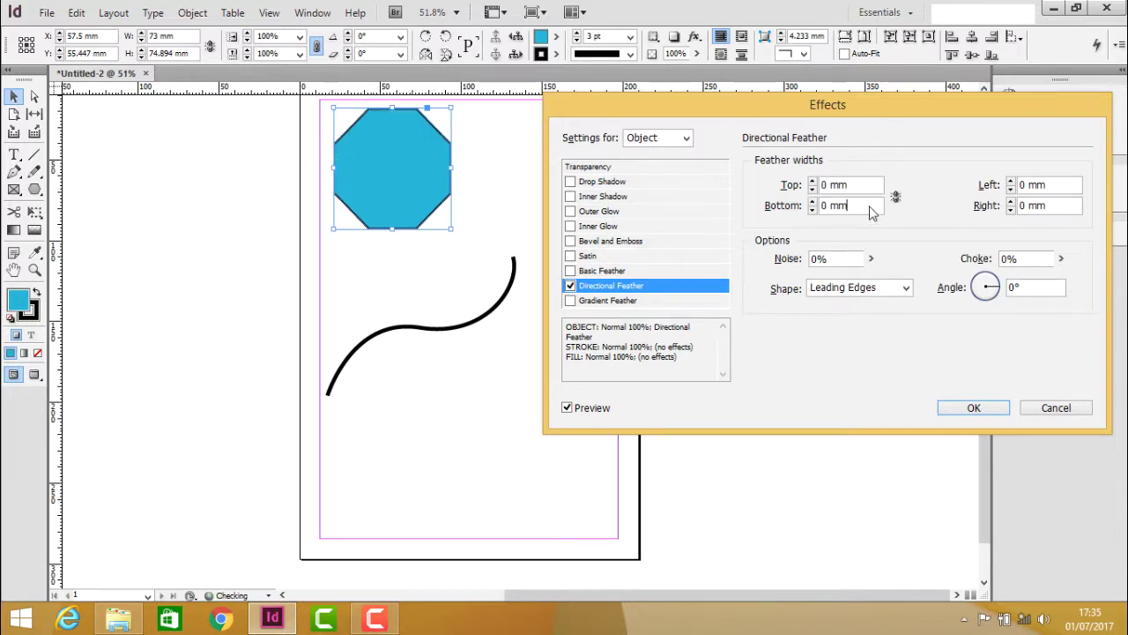
Preview the bottom feather widened to 16 mm, then clear the bottom width.
drag(871, 212, 805, 224)
click(812, 201)
click(812, 201)
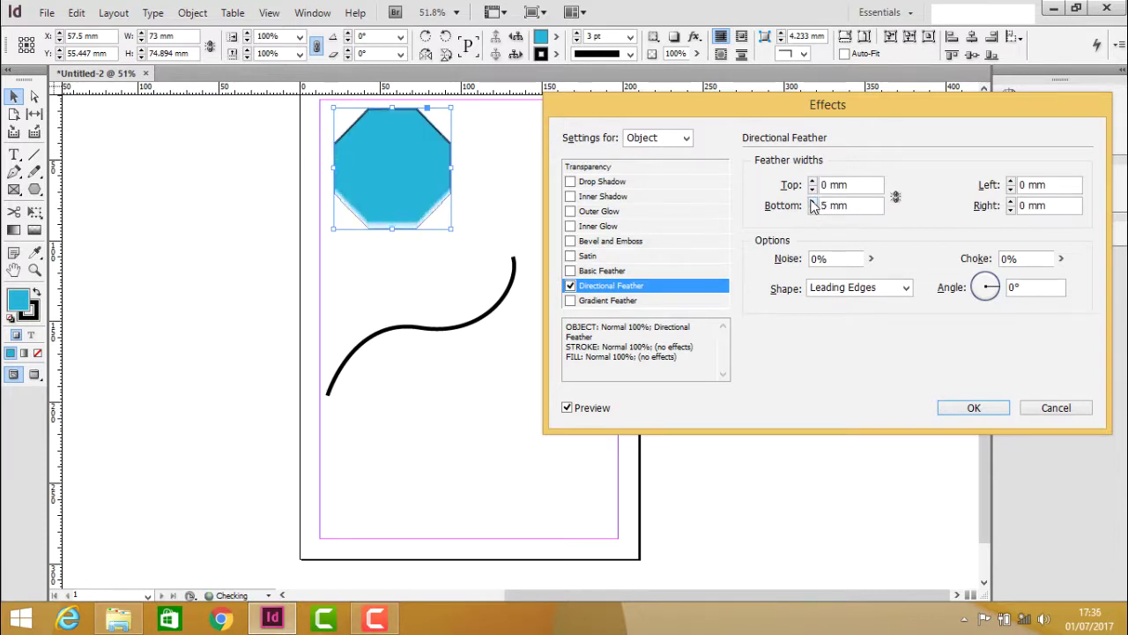
click(812, 200)
click(812, 201)
click(812, 201)
click(812, 201)
click(811, 201)
click(812, 201)
click(811, 201)
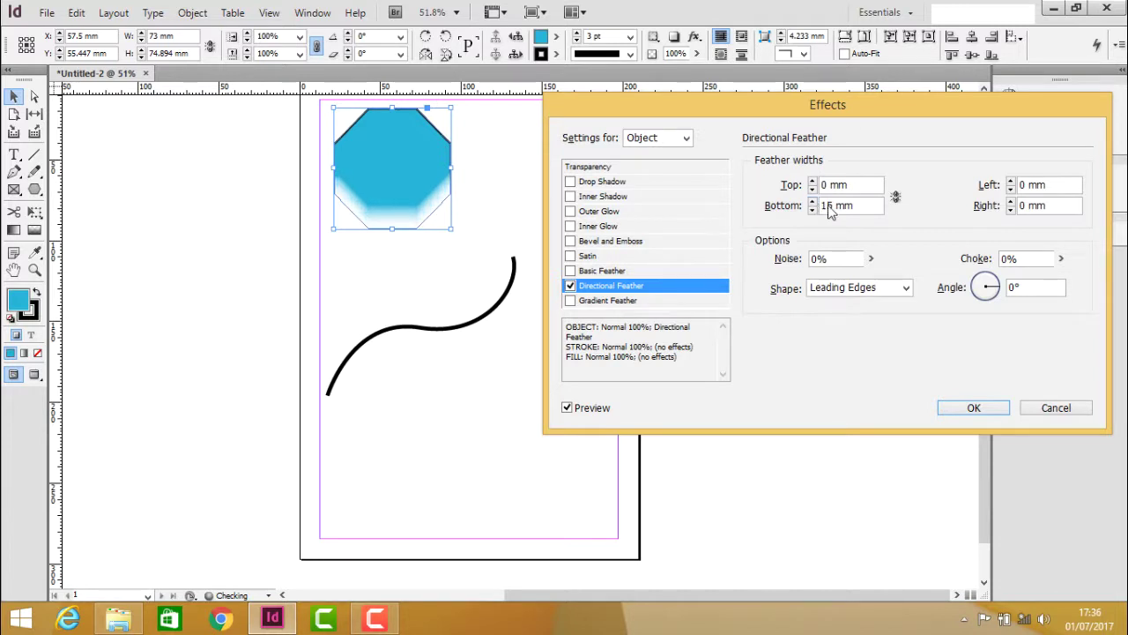
drag(864, 214, 789, 227)
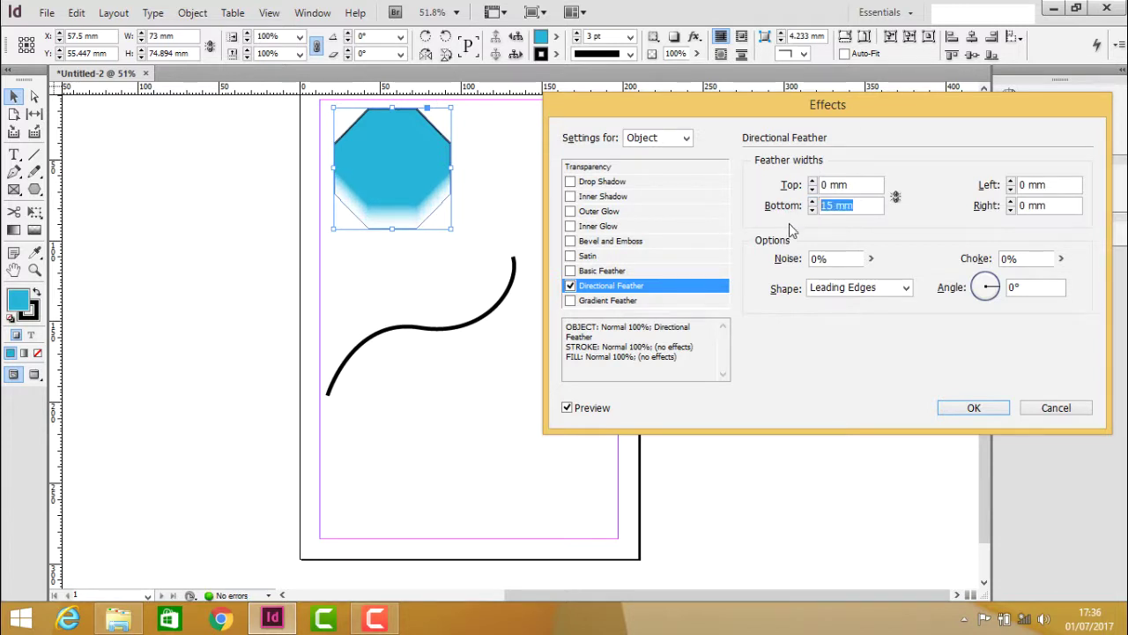
key(BackSpace)
Preview the left-edge feather widened to 10 mm, then clear the left width.
click(1010, 180)
click(1011, 181)
click(1011, 181)
click(1011, 180)
click(1011, 180)
click(1010, 181)
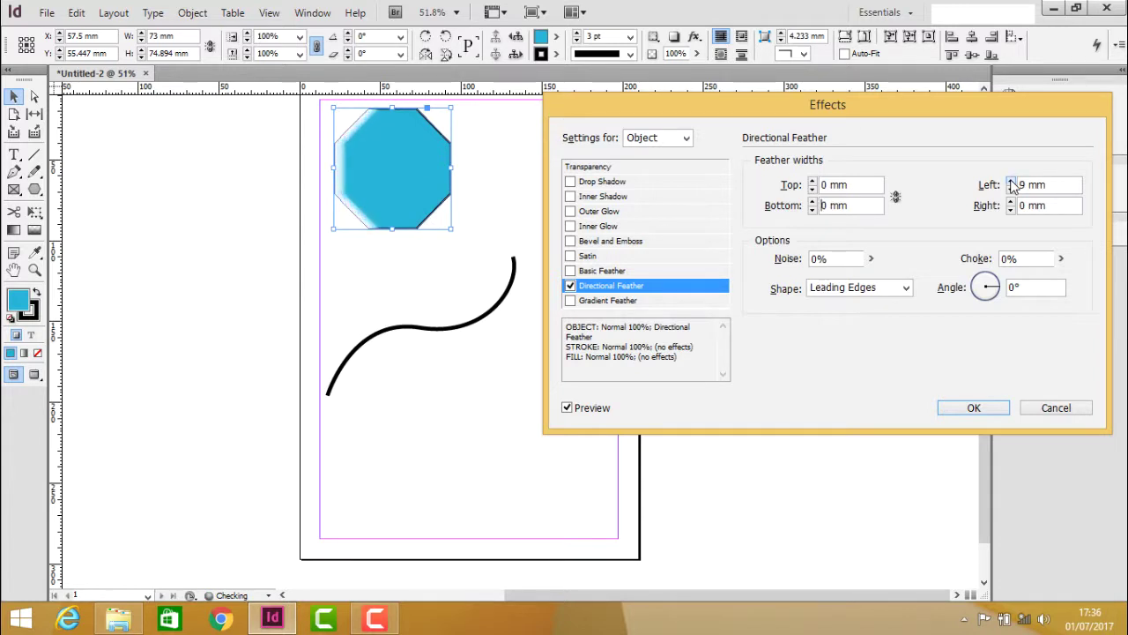
click(1011, 181)
click(1011, 181)
click(1010, 181)
click(1010, 180)
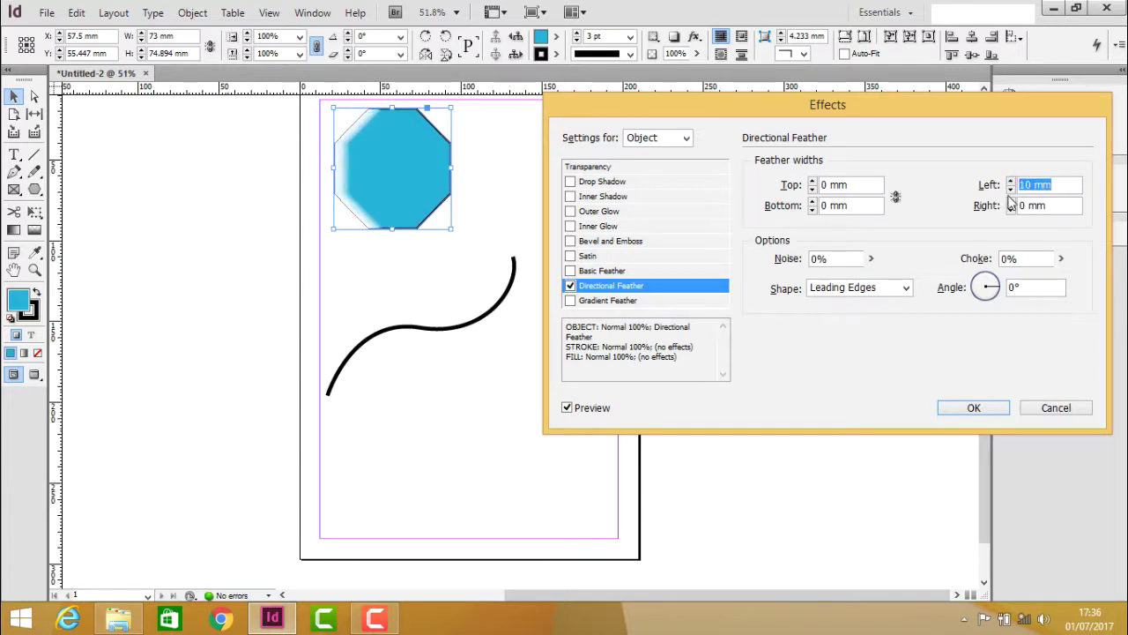
key(BackSpace)
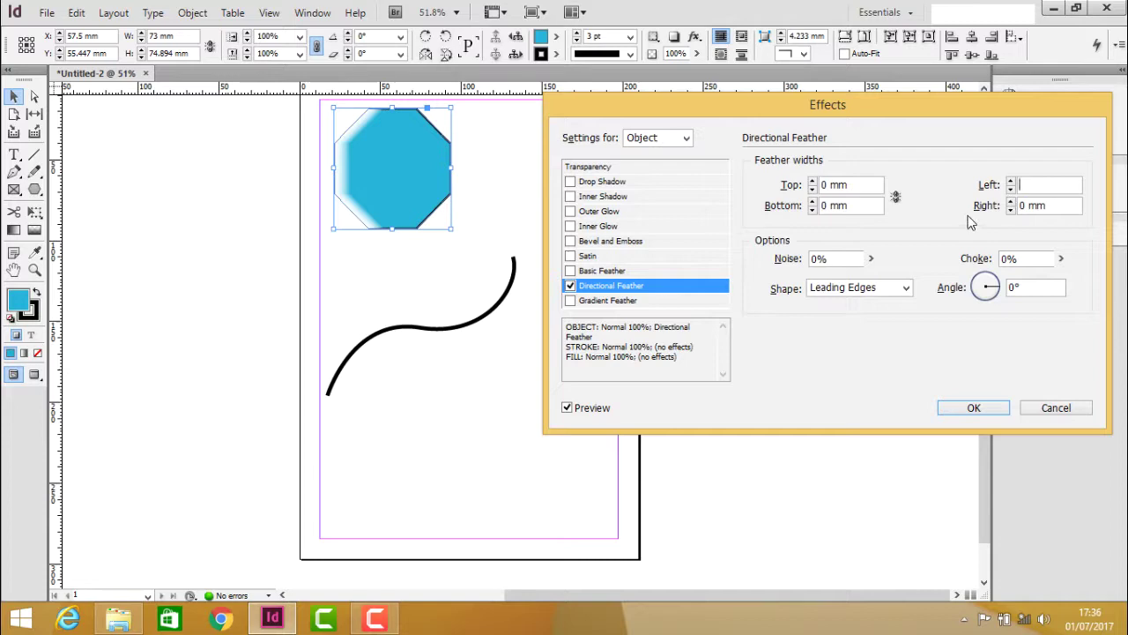
key(Escape)
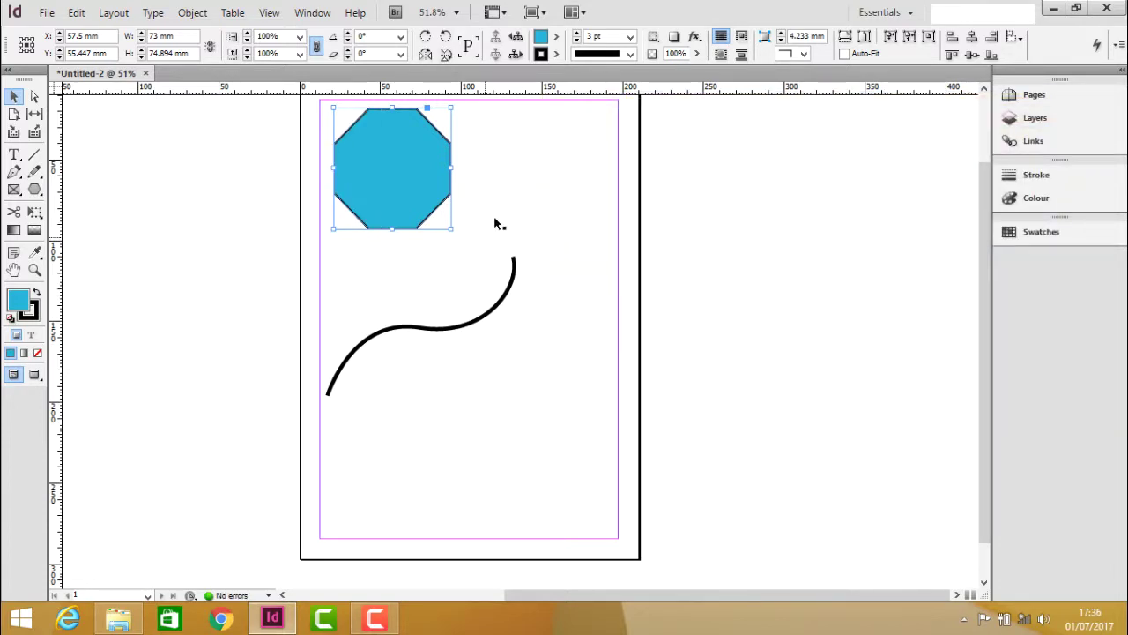
click(695, 36)
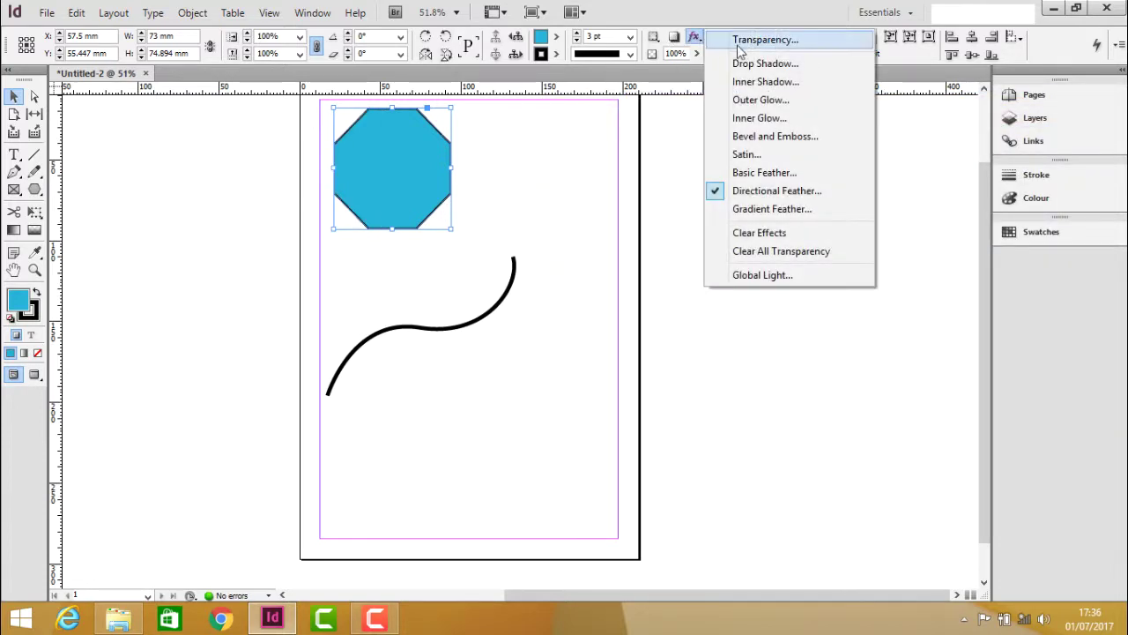
click(776, 191)
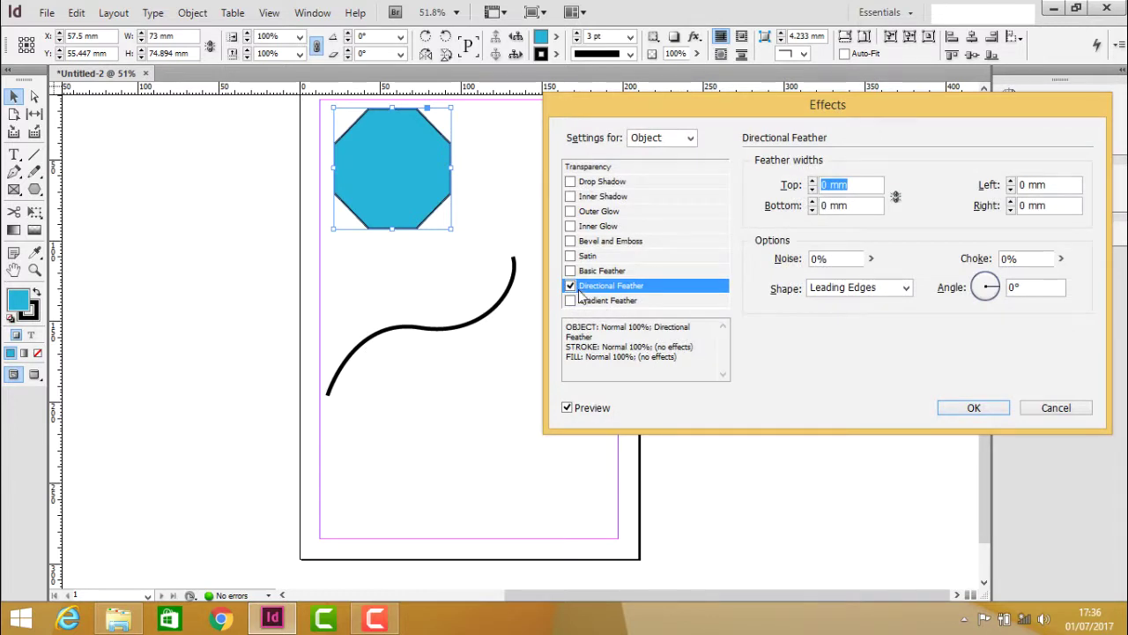
click(570, 285)
click(601, 301)
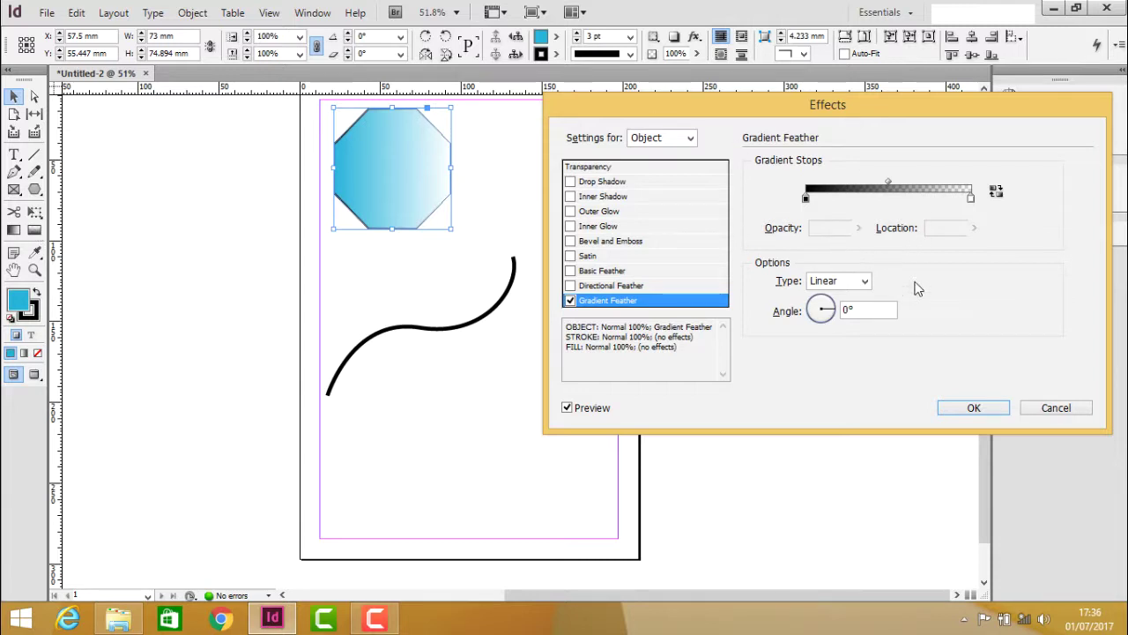
click(865, 281)
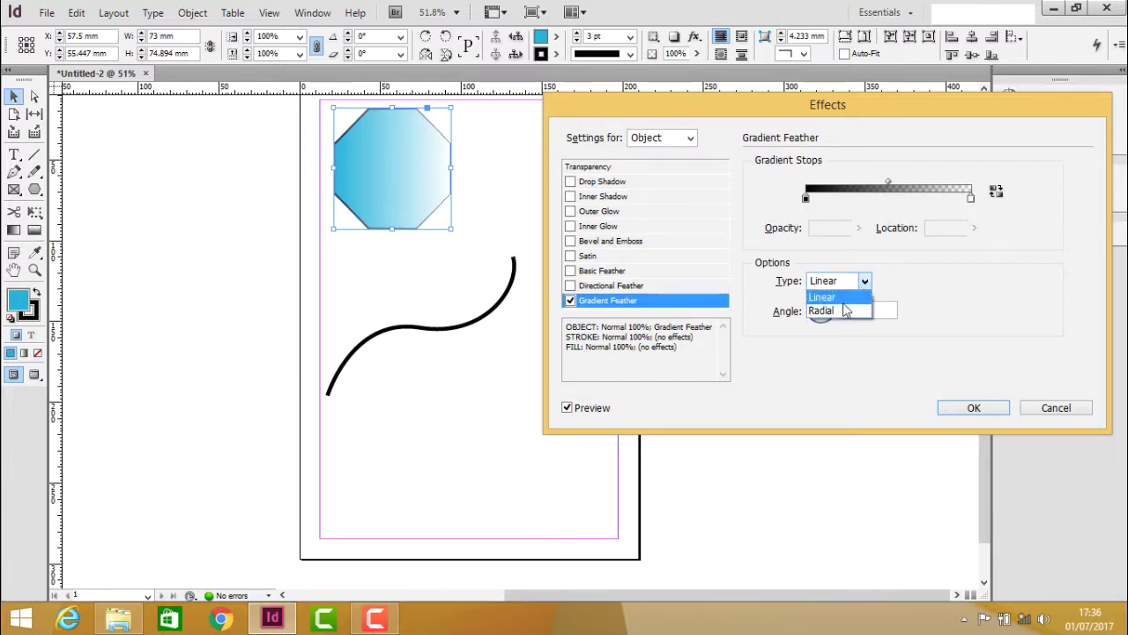
click(843, 309)
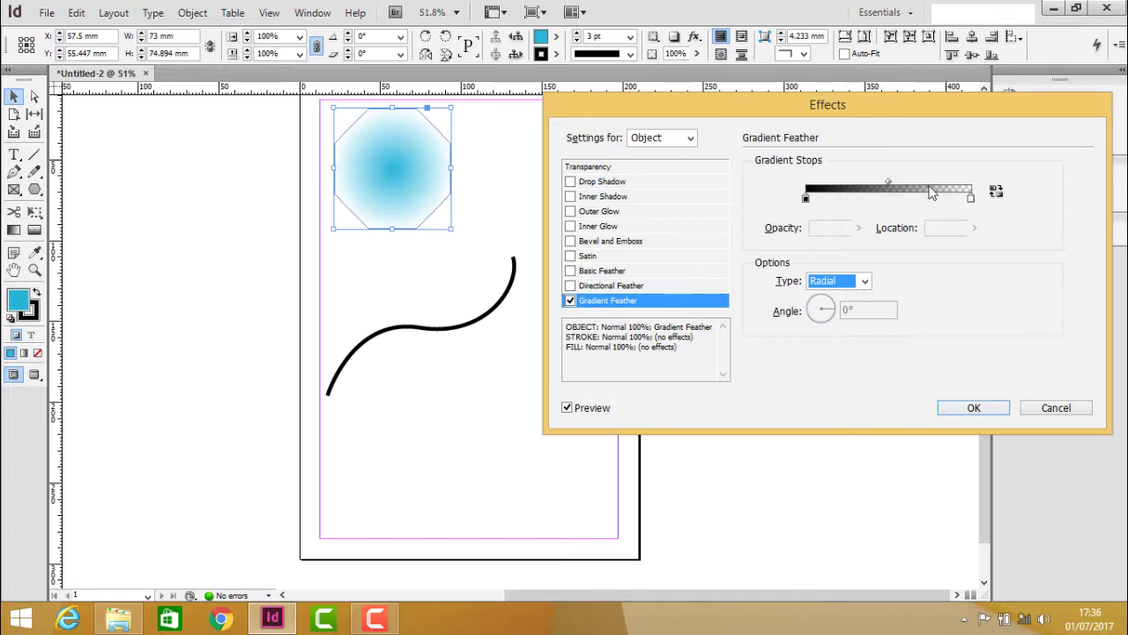
drag(970, 199, 904, 203)
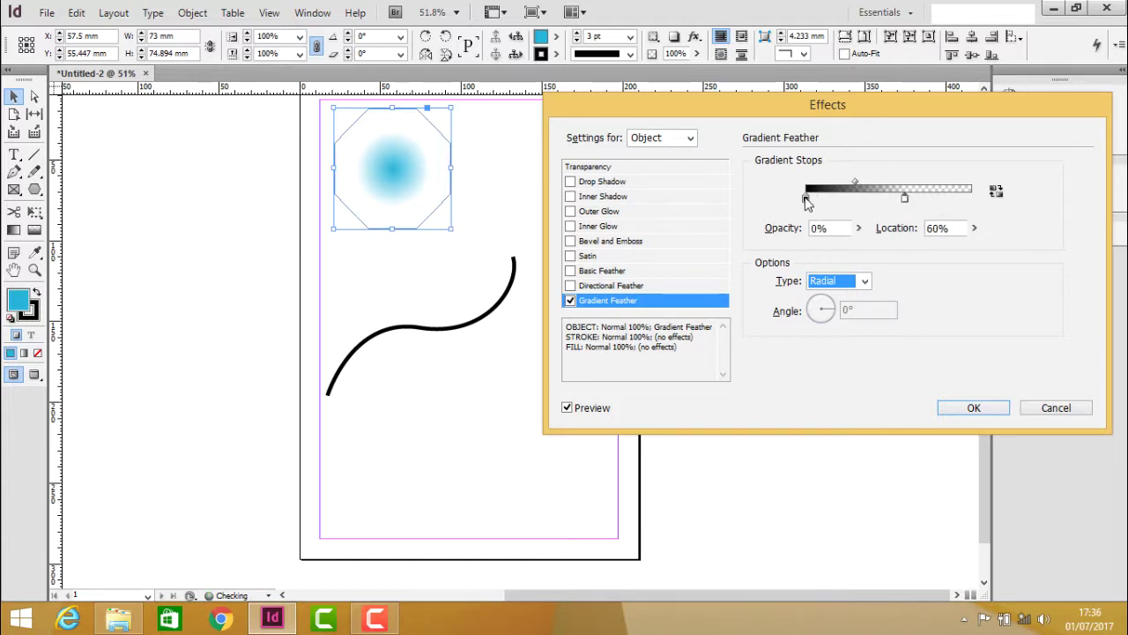
drag(806, 199, 829, 199)
drag(903, 202, 941, 202)
drag(830, 199, 804, 199)
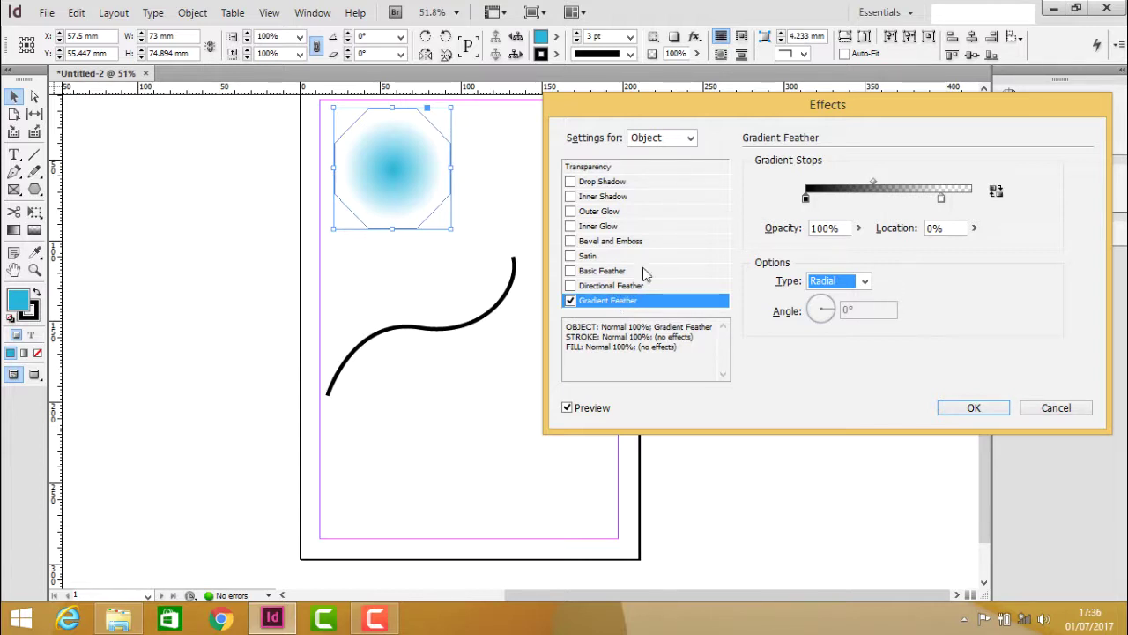
click(1037, 412)
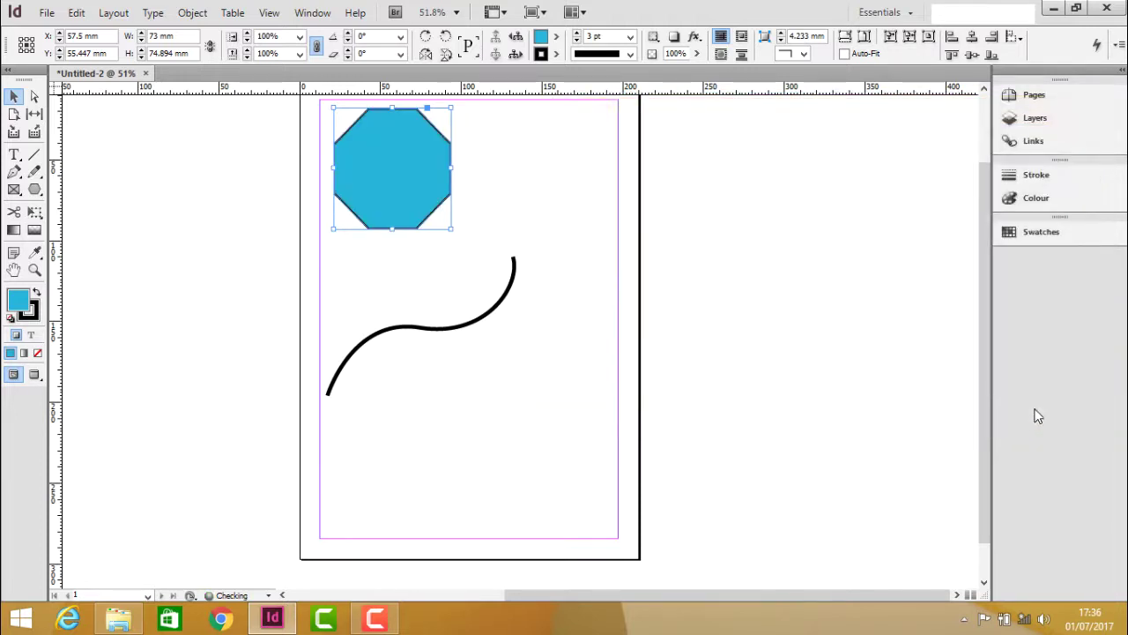